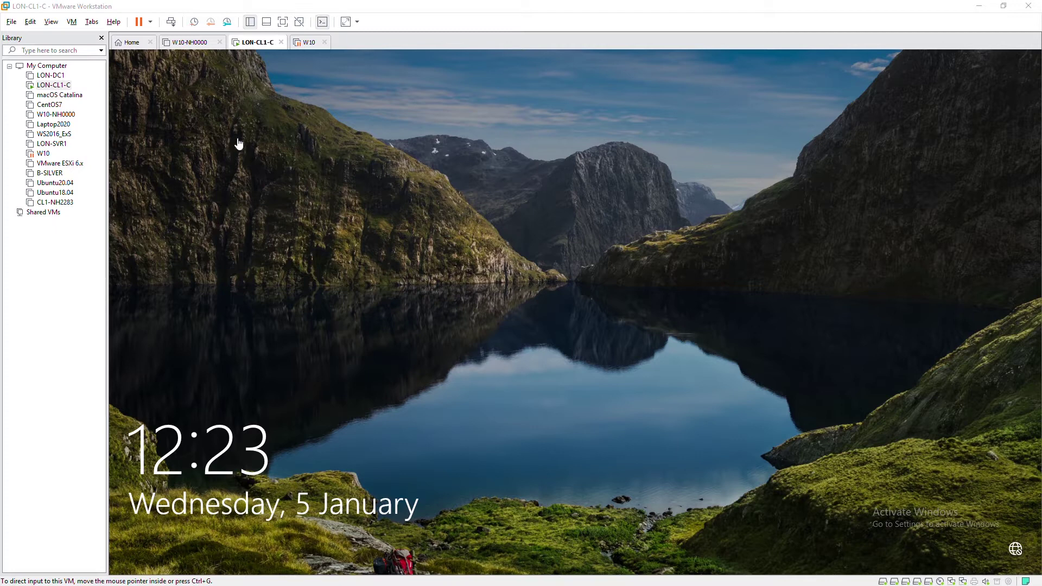
- Sign in to the LON-CL1-C VM past the lock screen with the account password
click(161, 93)
click(161, 91)
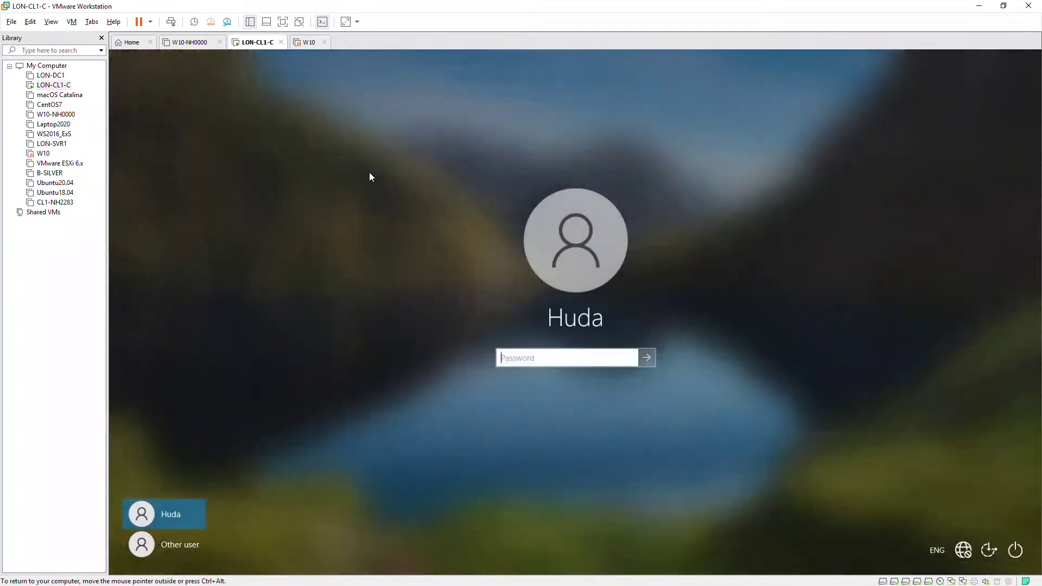
text(P)
key(Return)
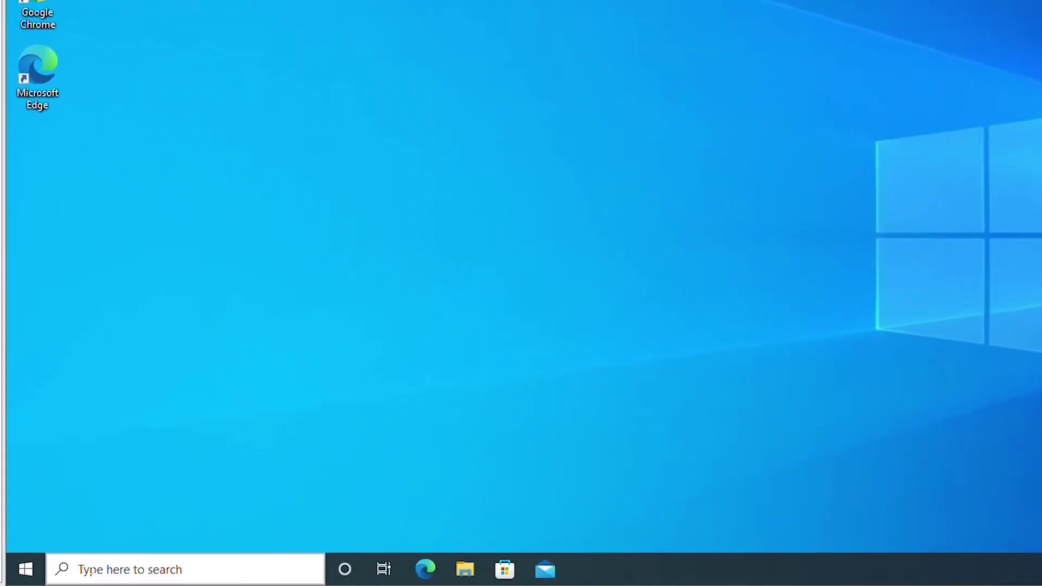
- Search for 'disk management' and launch Create and format hard disk partitions
click(98, 570)
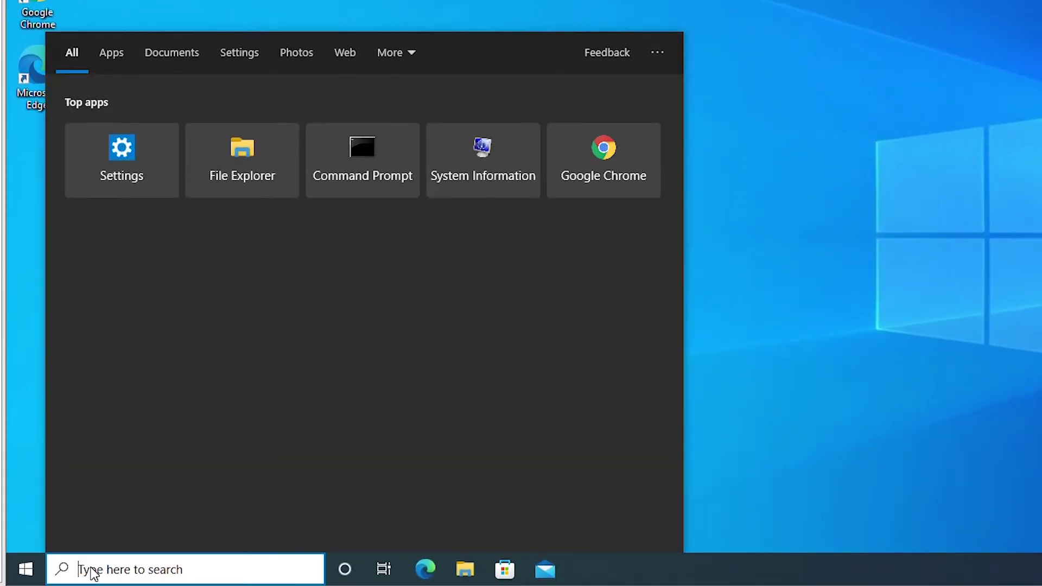
text(d)
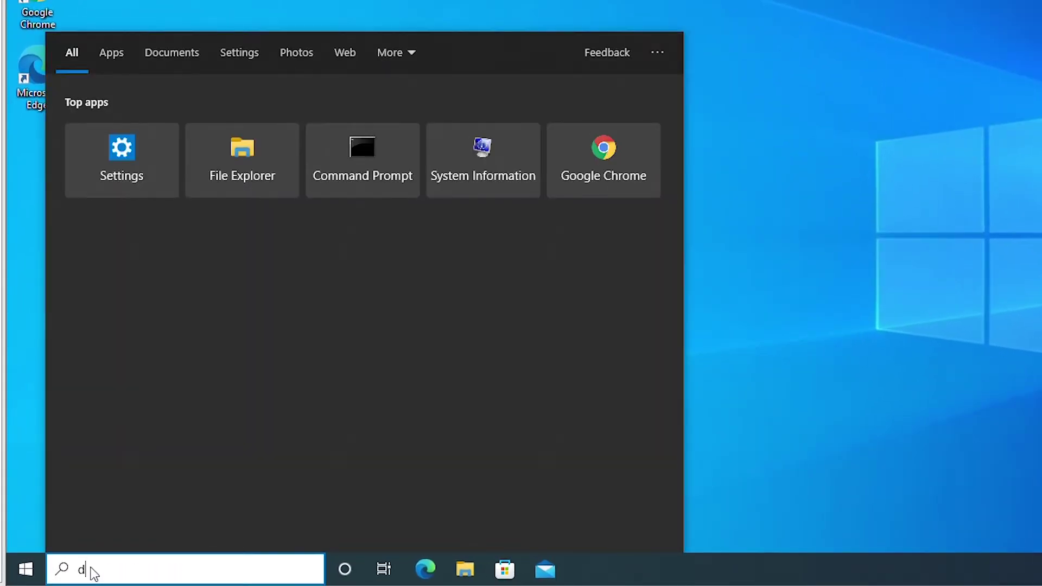
text(isk management)
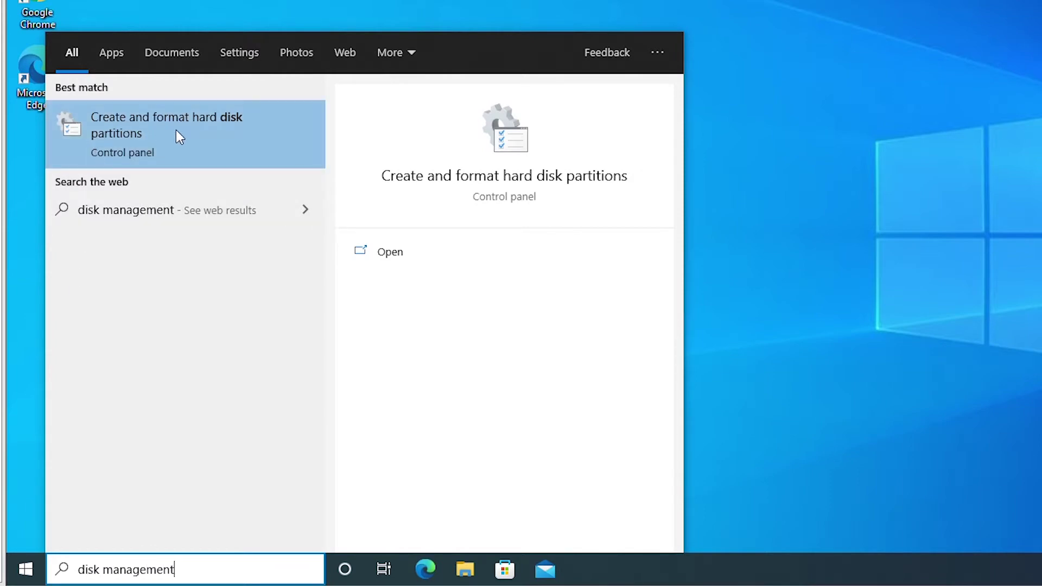
click(161, 130)
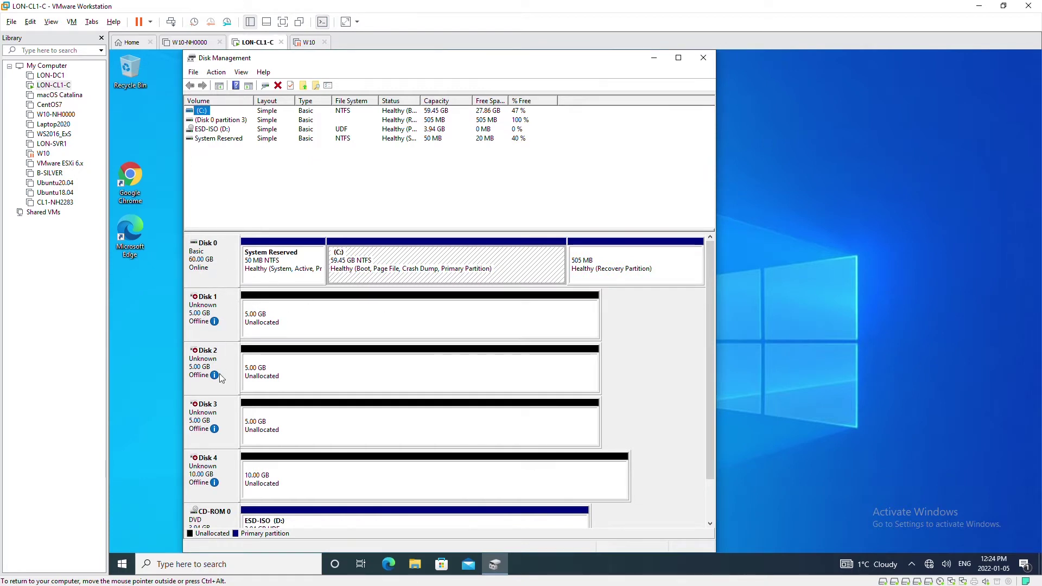
mouse_move(207, 303)
right_click(60, 88)
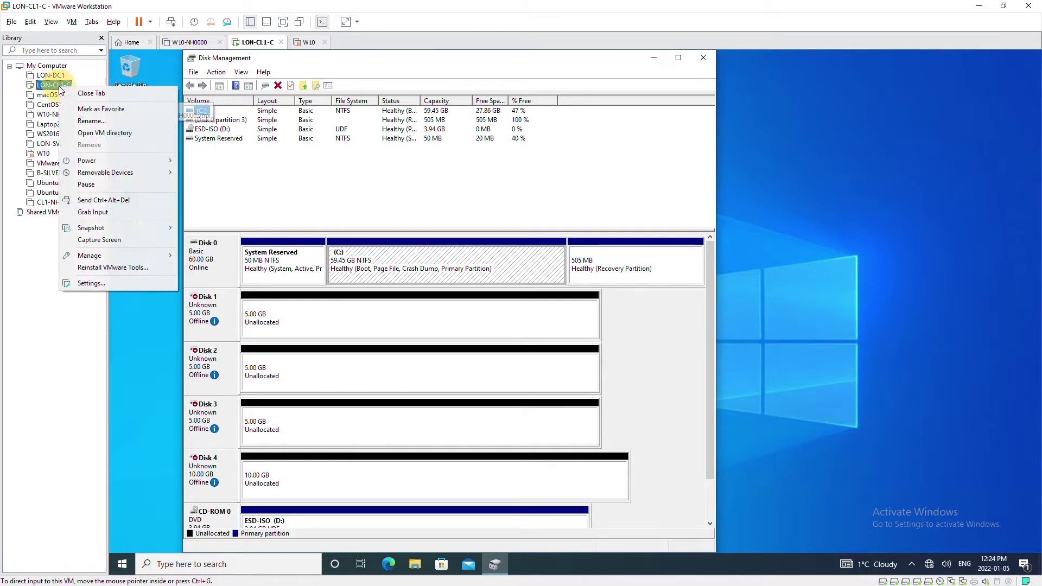
click(90, 283)
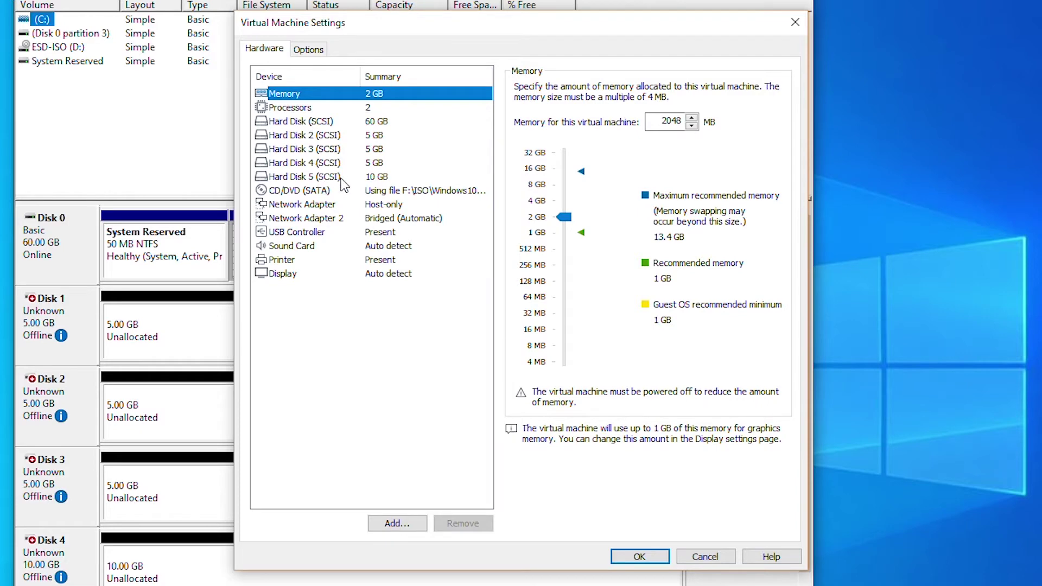
click(713, 558)
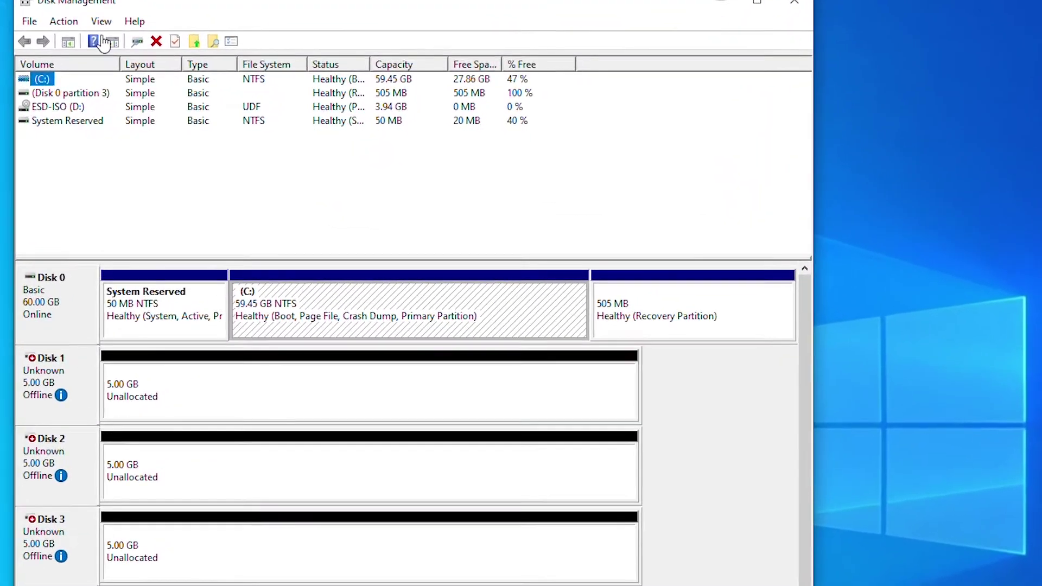
- Start Create VHD and set the file location to C:\Win10VHDA.vhd
click(62, 25)
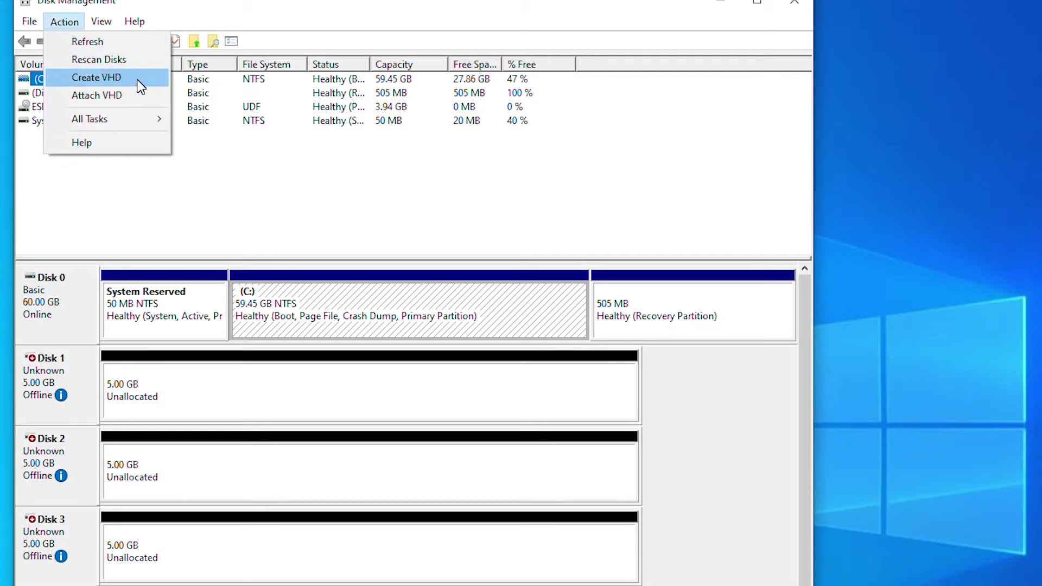
click(97, 78)
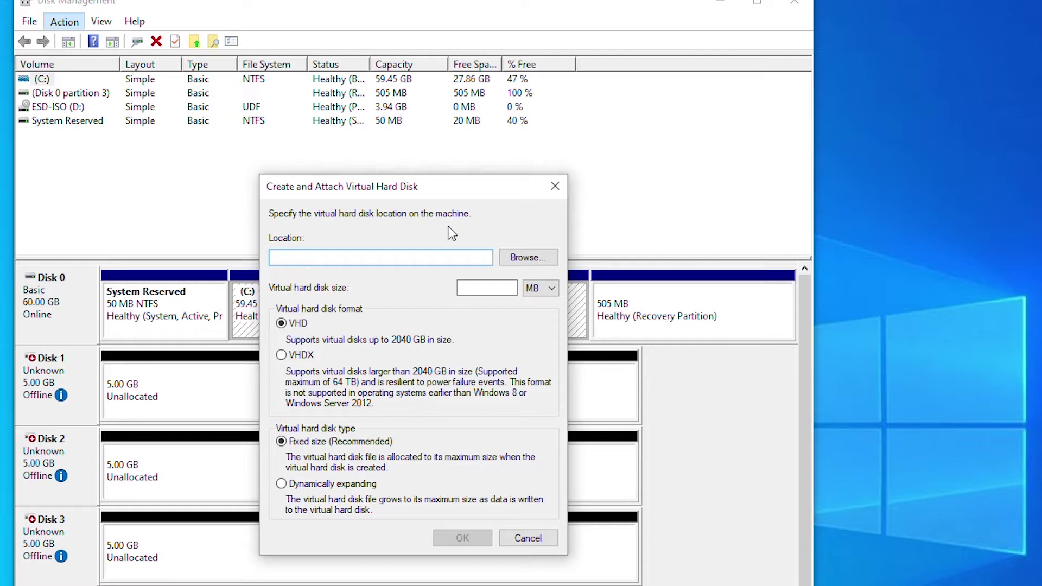
click(517, 258)
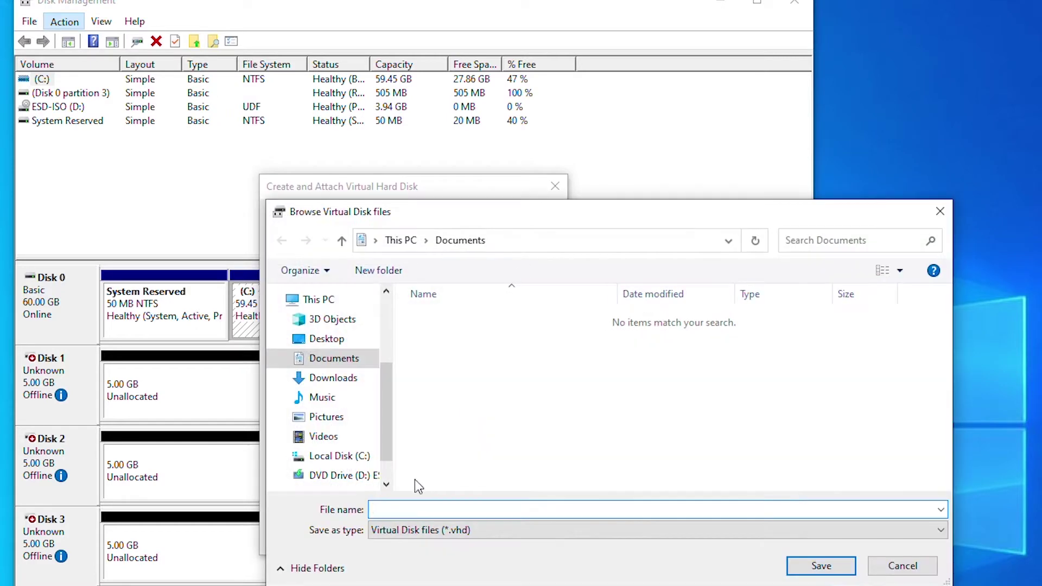
click(354, 460)
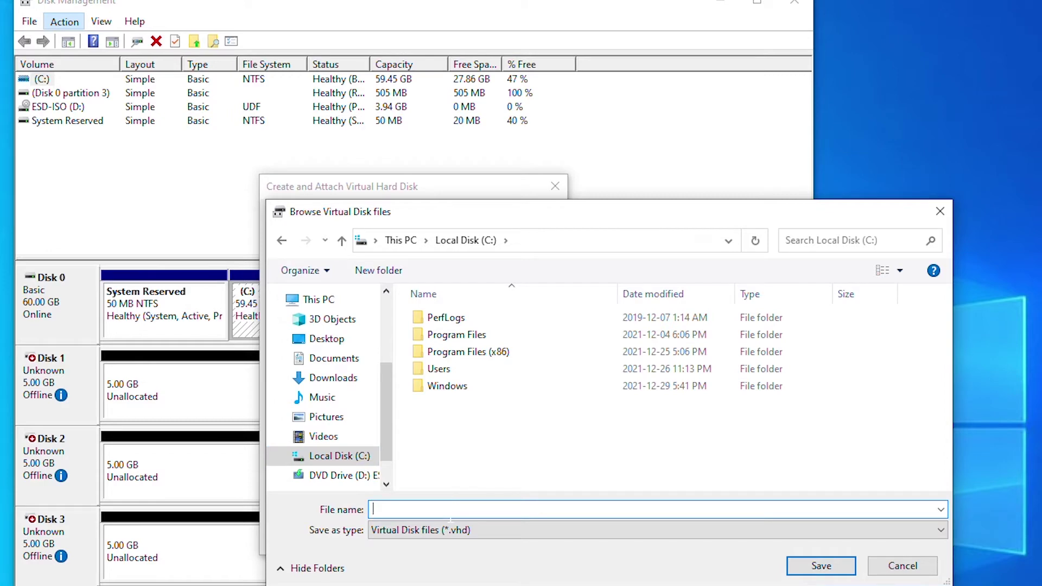
text(Win)
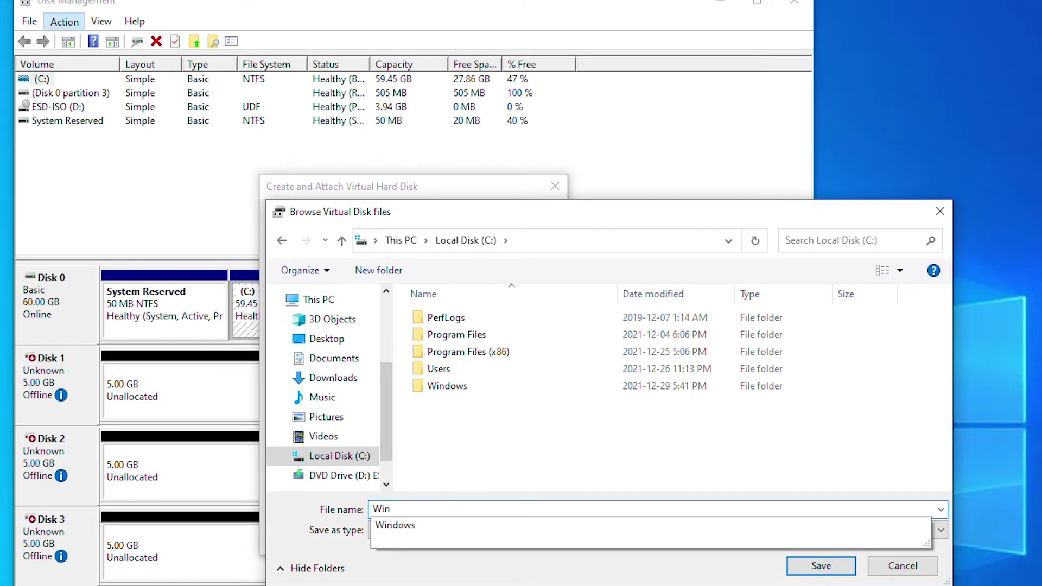
text(10VHDA)
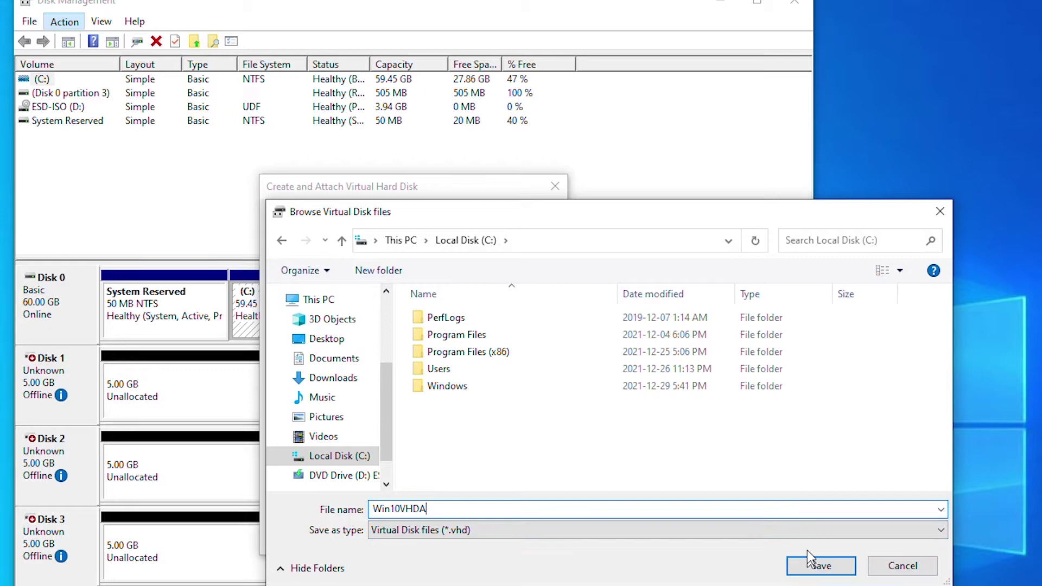
click(835, 562)
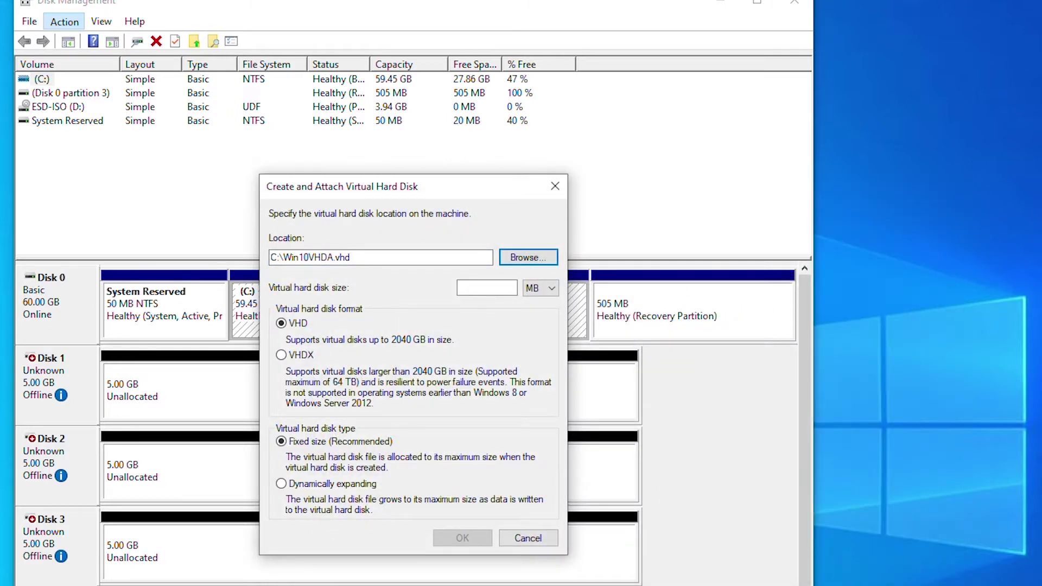
- Make the VHD 20 GB and dynamically expanding, then create it as Disk 5
click(489, 288)
text(20)
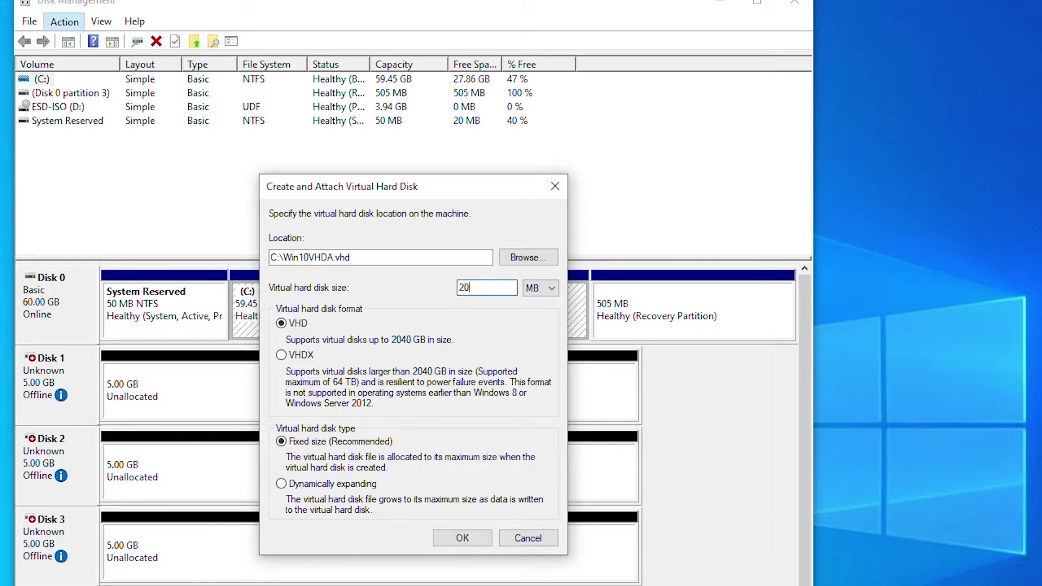
click(549, 293)
click(537, 307)
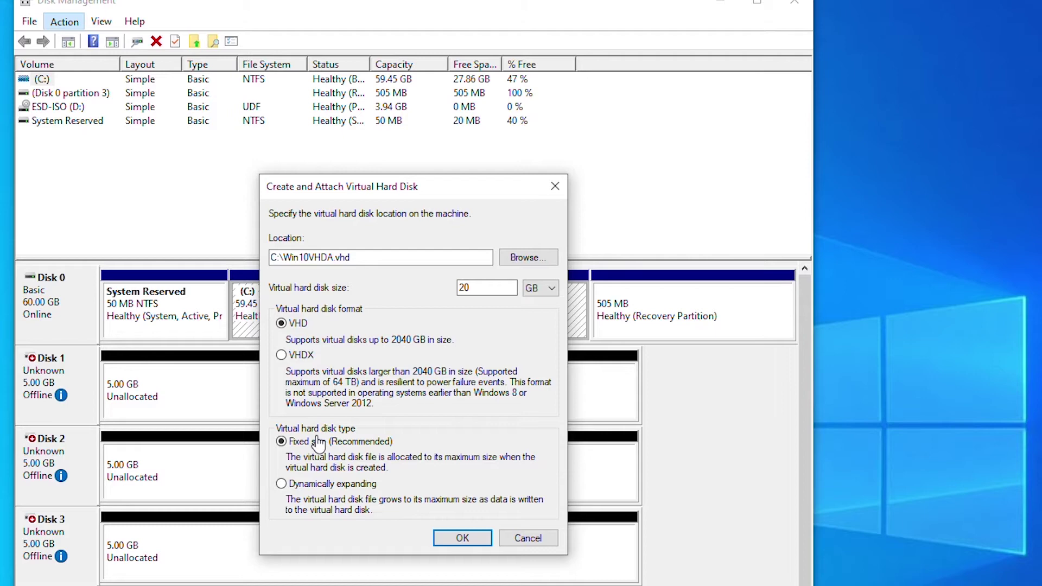
click(281, 484)
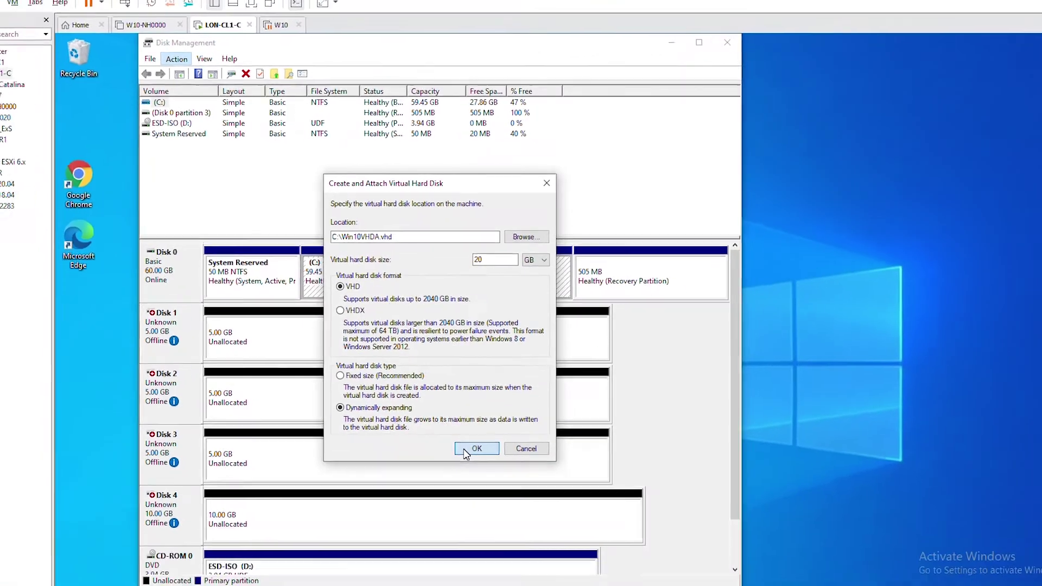
click(467, 450)
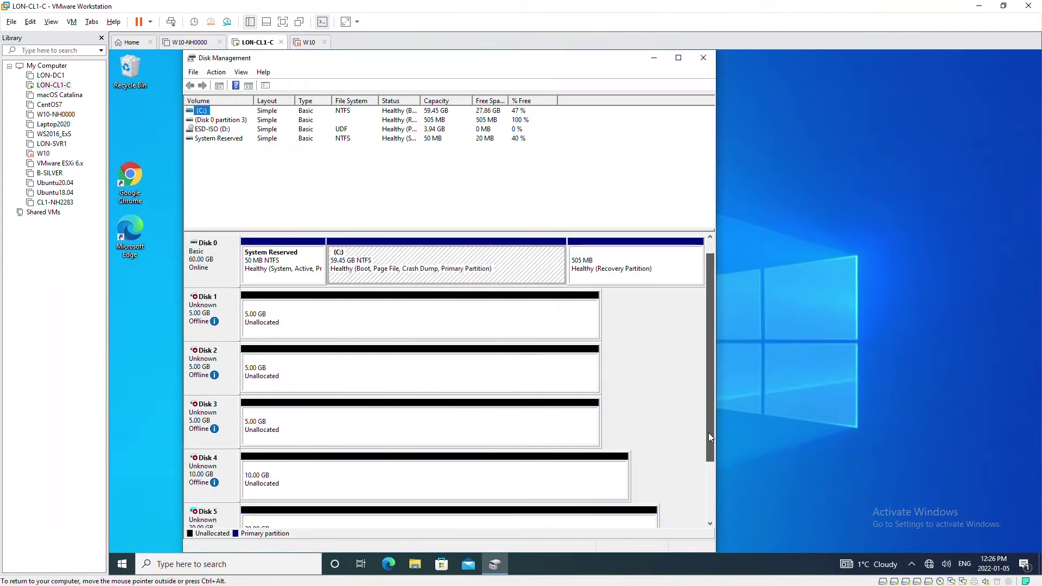
- Initialize Disk 5 with the MBR (Master Boot Record) partition style
scroll(708, 444, down, 1)
click(790, 433)
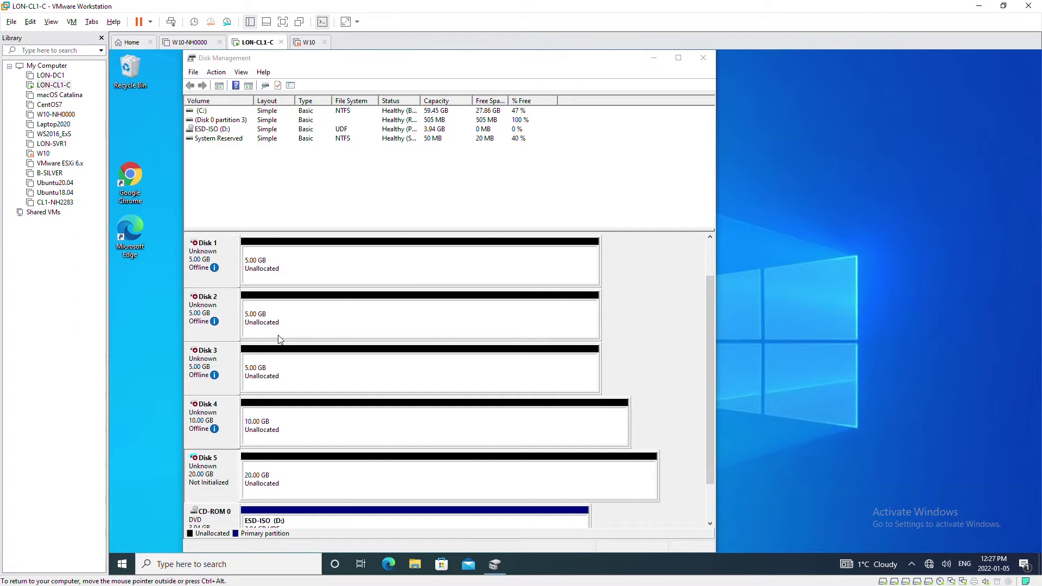
click(227, 470)
right_click(208, 473)
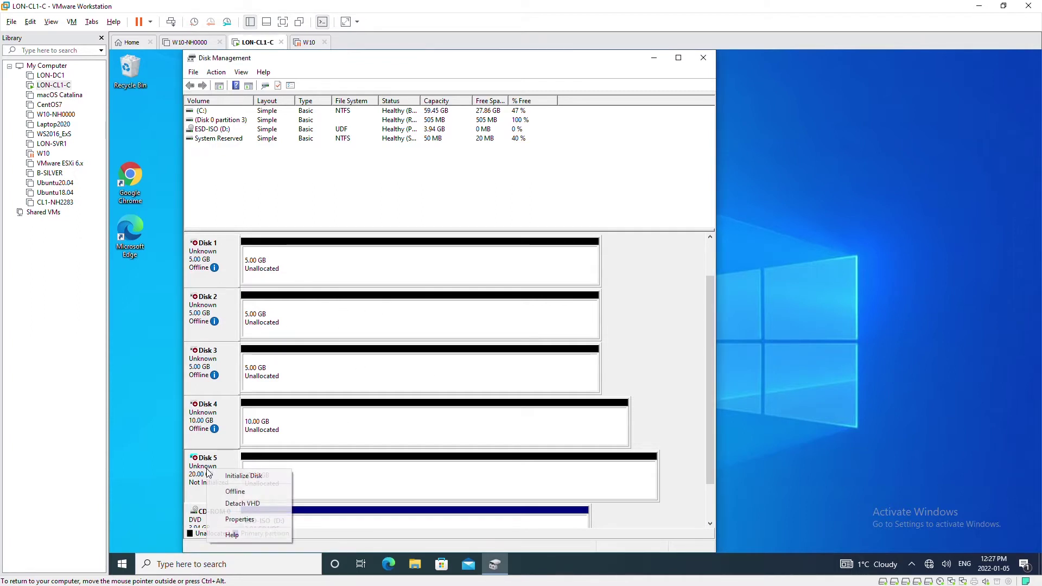
click(237, 476)
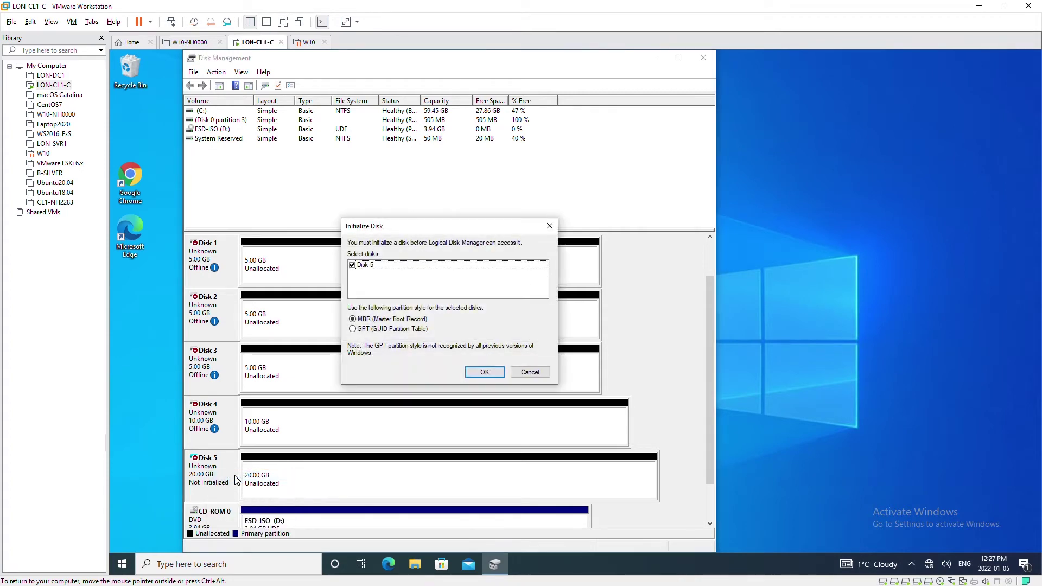
click(481, 372)
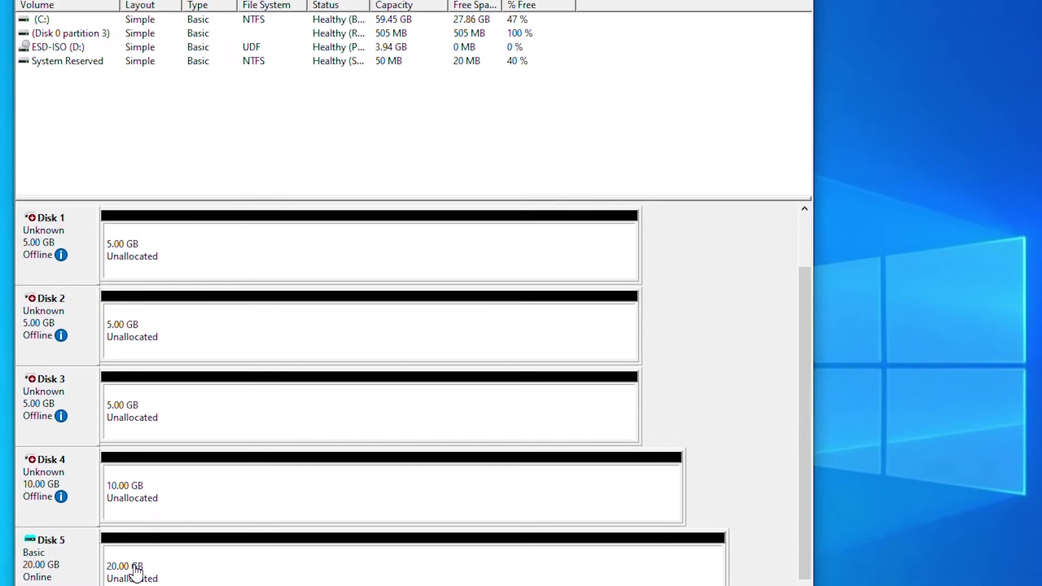
- Start a new simple volume on Disk 5's unallocated space, replacing 20477 with 10200 MB
right_click(144, 570)
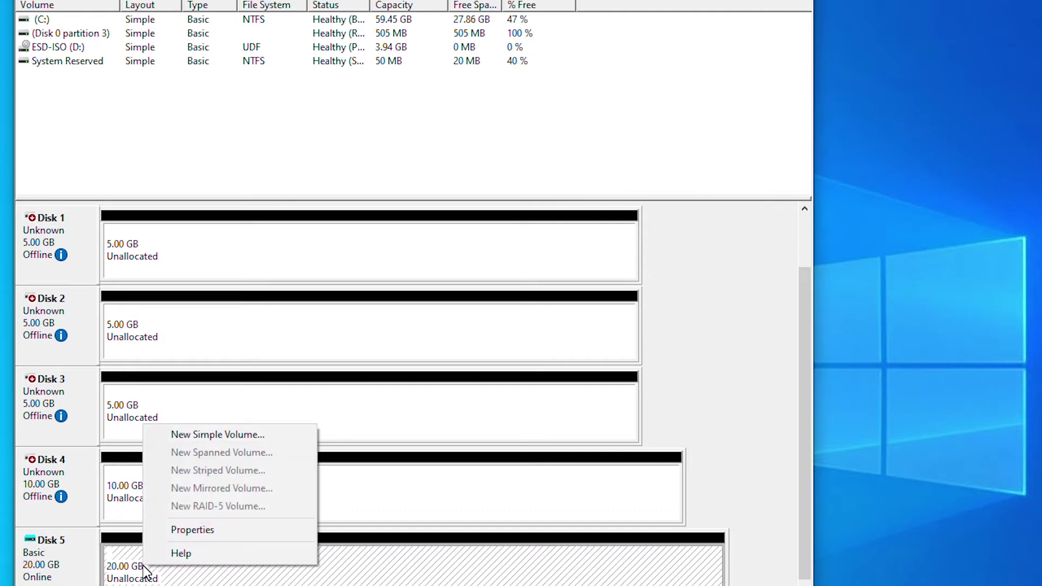
click(217, 434)
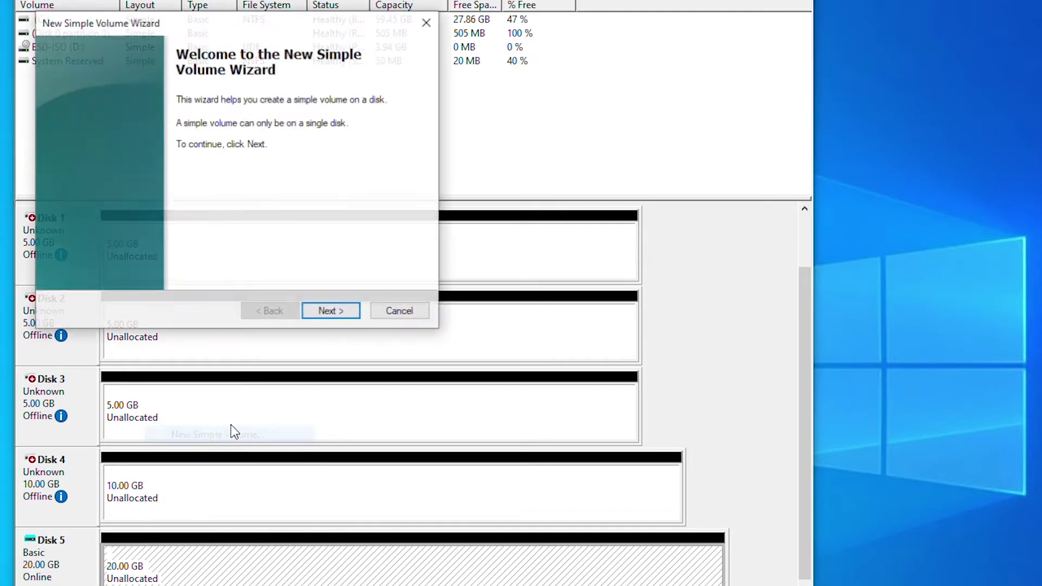
click(324, 313)
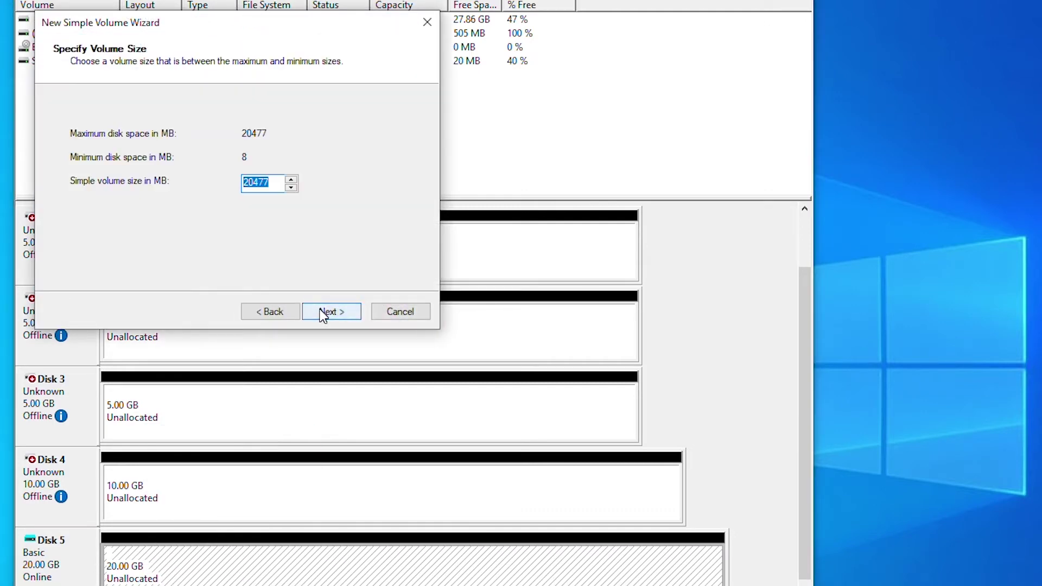
key(Home)
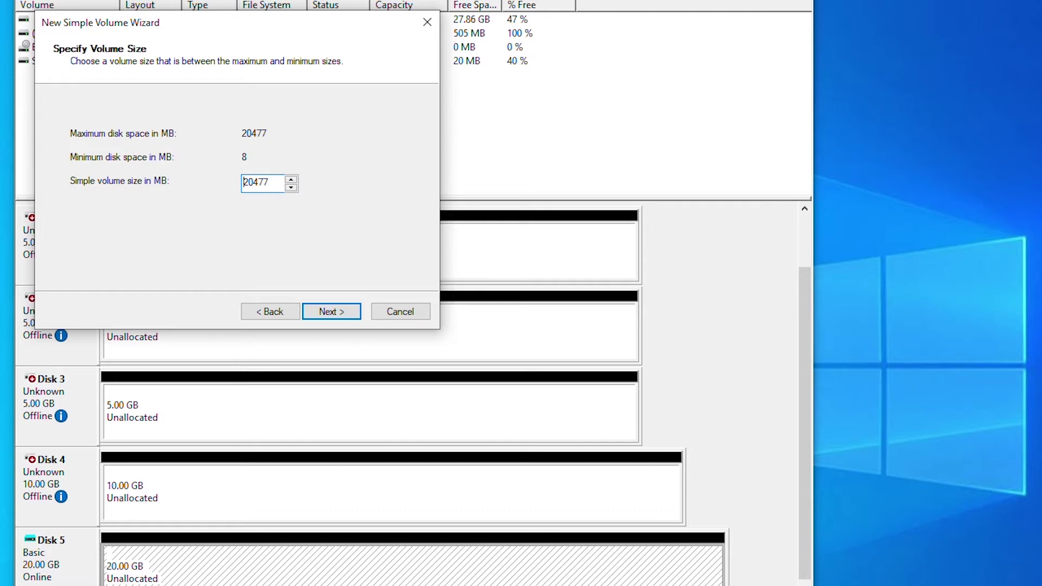
double_click(244, 181)
text(1)
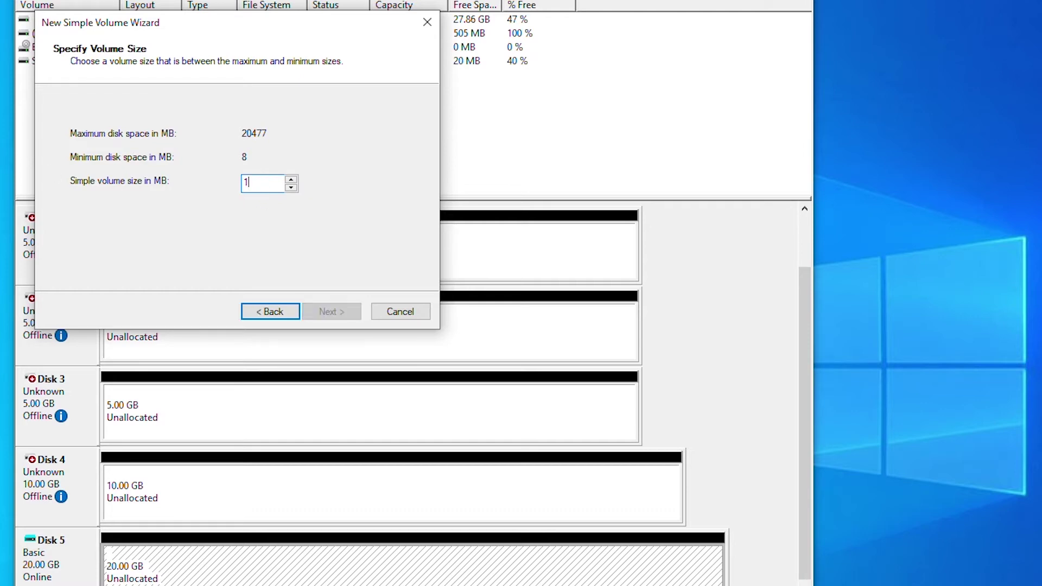
text(02)
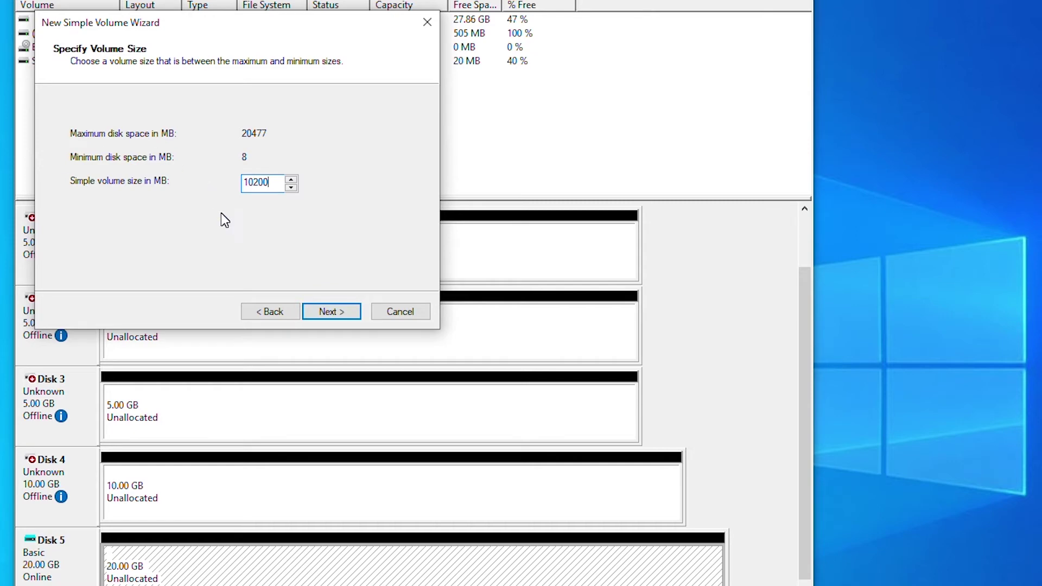
text(00)
click(328, 310)
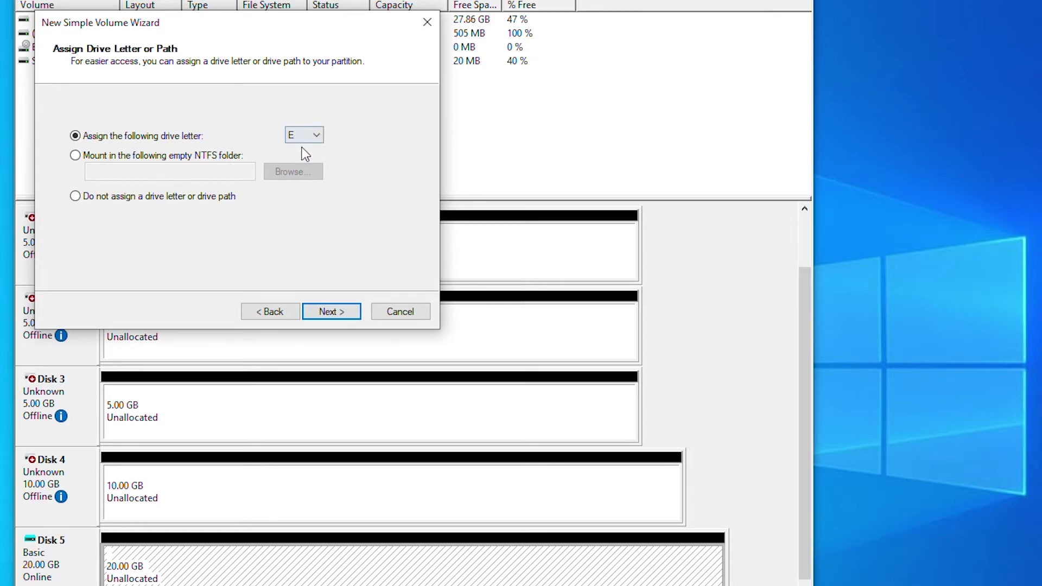
- Keep drive letter E and NTFS quick format labelled New Volume, and finish the wizard
click(334, 316)
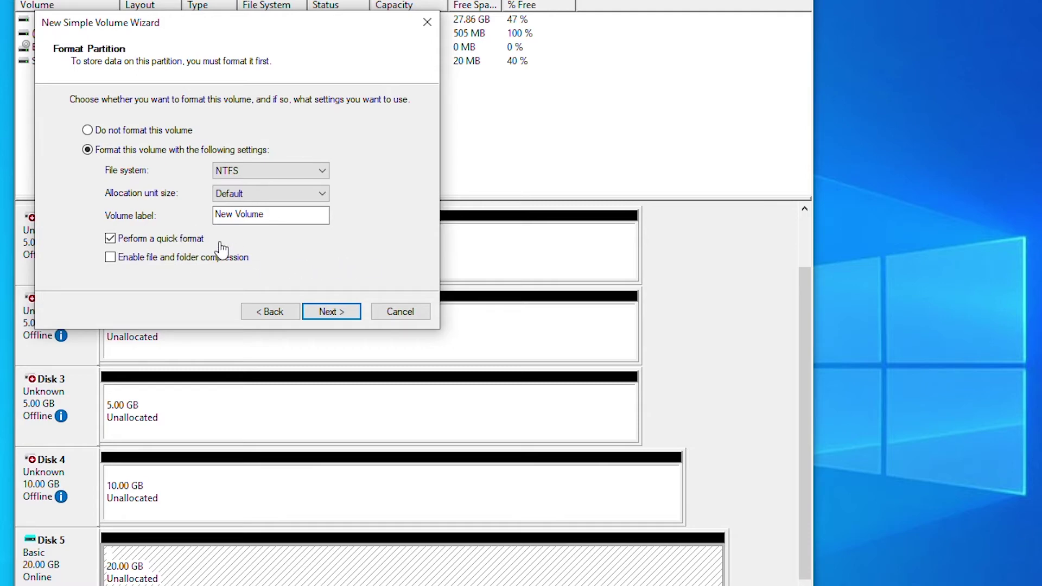
click(336, 314)
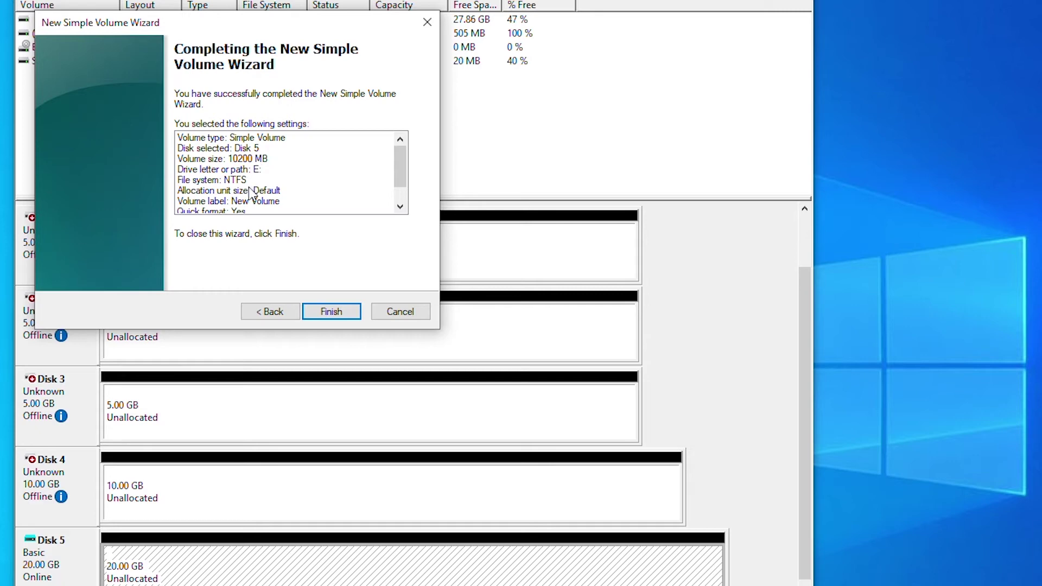
click(348, 317)
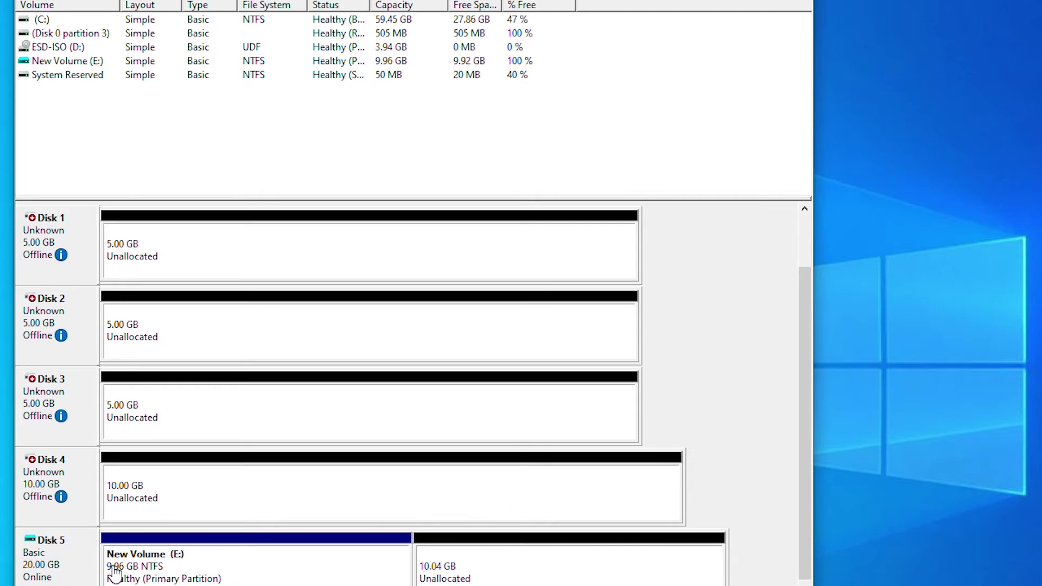
- Choose Detach VHD from Disk 5's context menu for C:\Win10VHDA.vhd
click(57, 567)
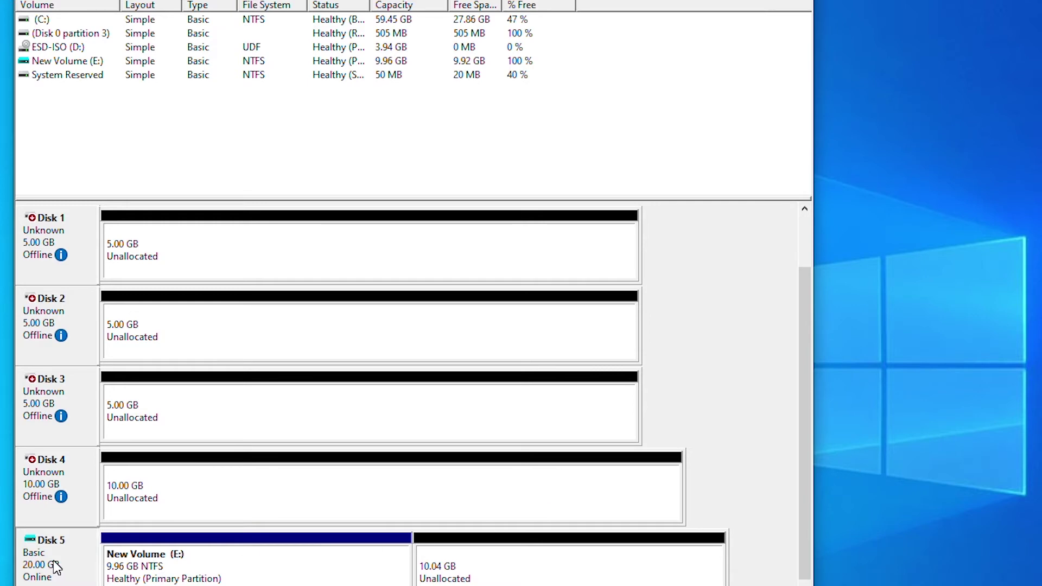
right_click(56, 567)
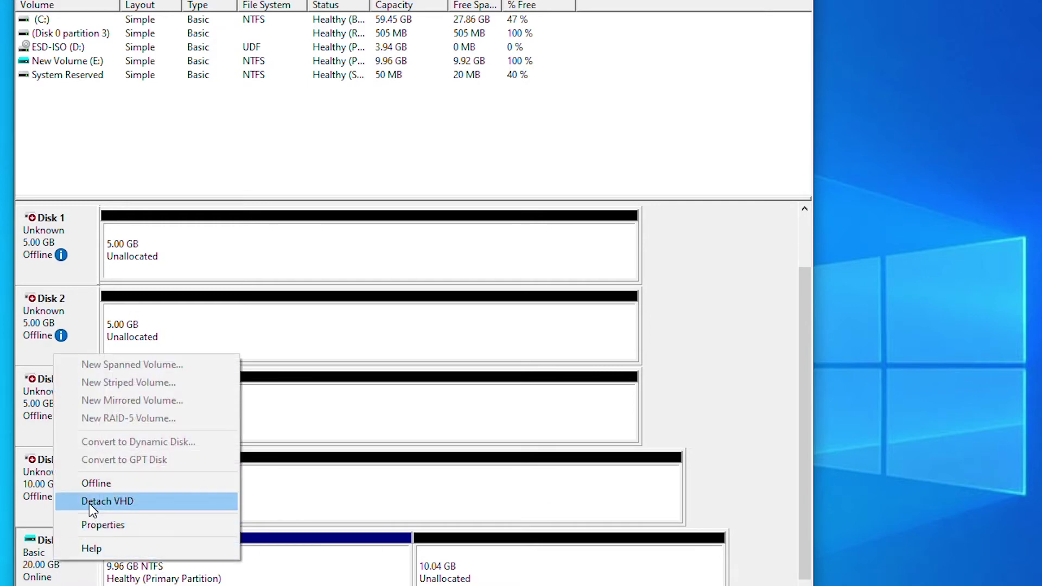
click(125, 500)
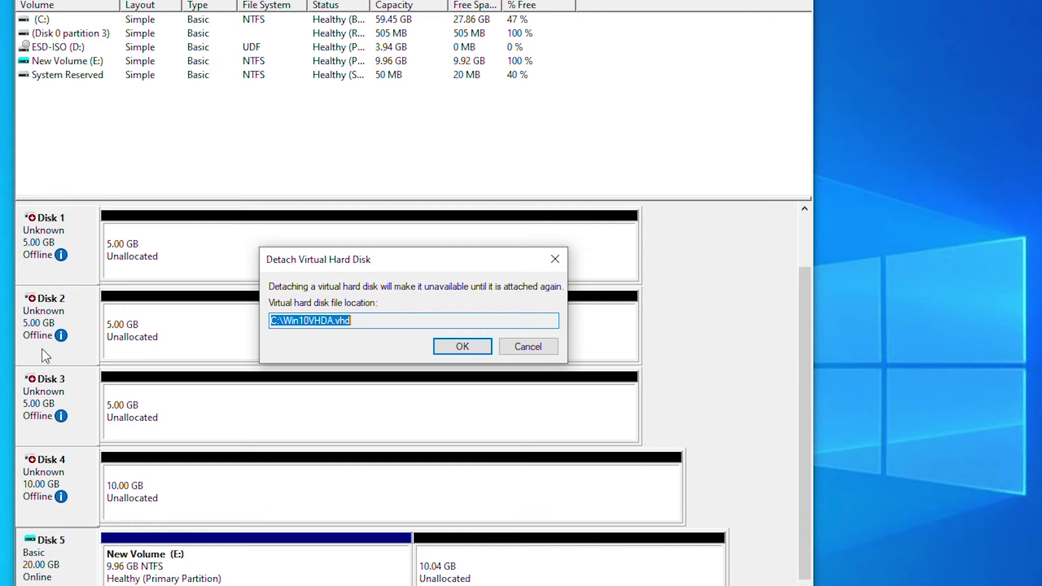
- Detach Win10VHDA.vhd, then reattach it via Attach VHD so Disk 5 returns
click(454, 350)
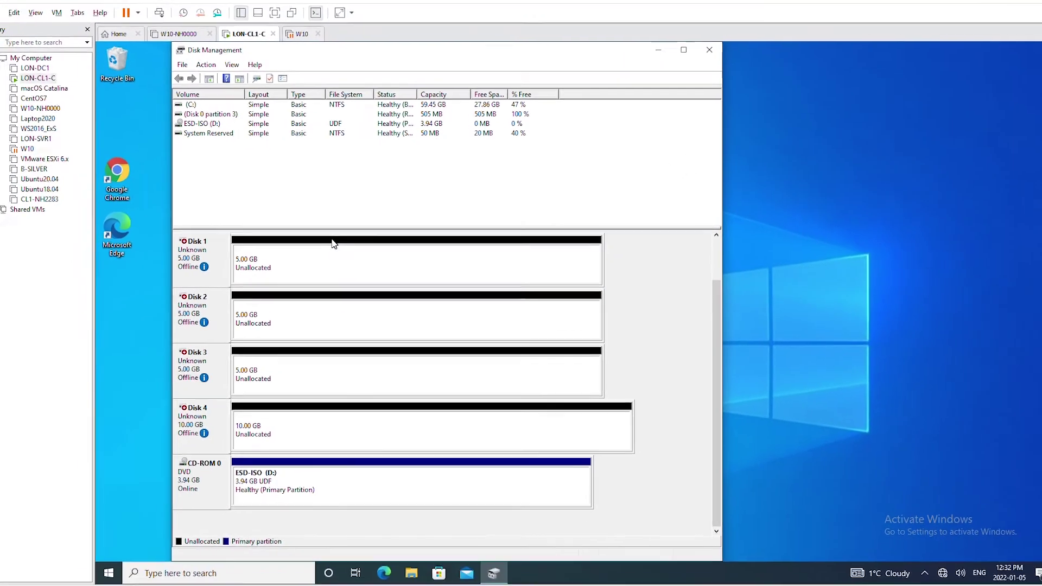
click(205, 67)
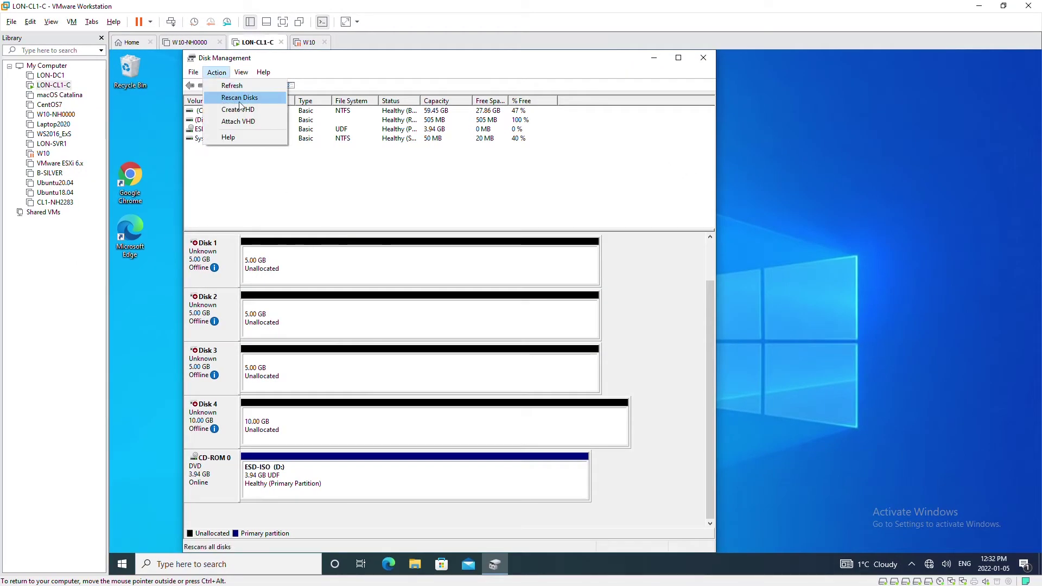
click(253, 124)
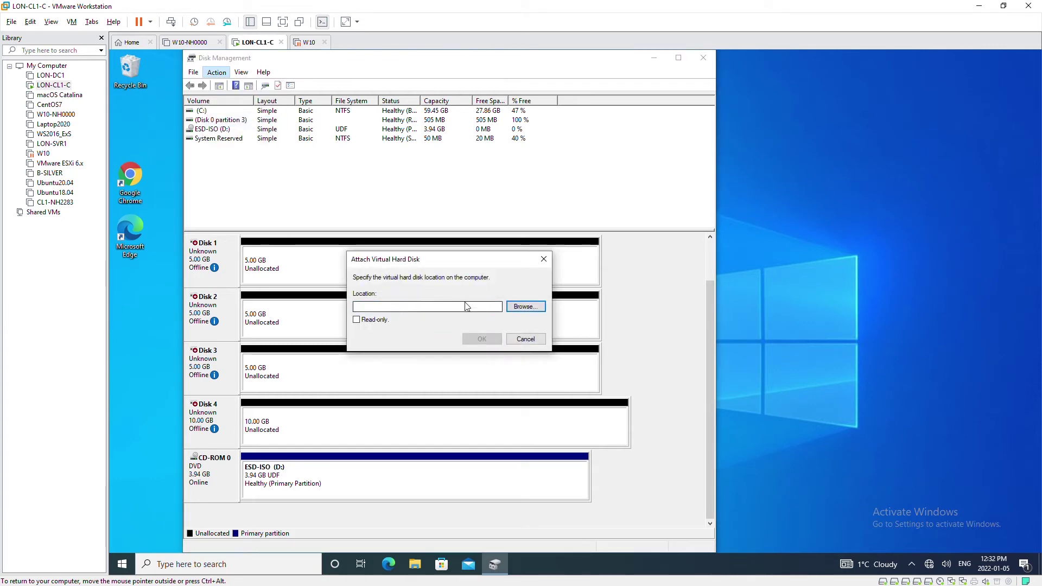
click(514, 307)
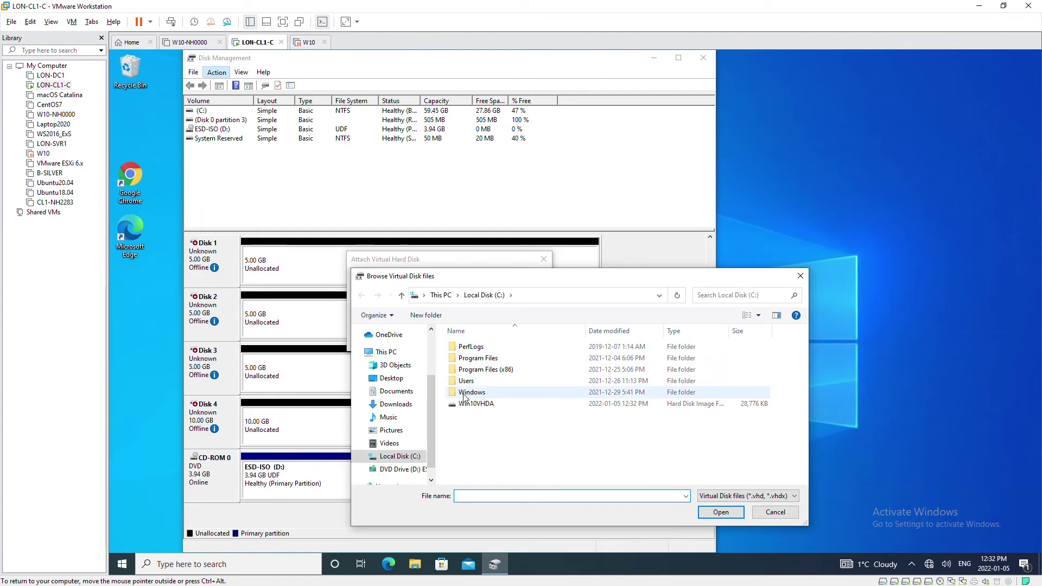
click(470, 406)
double_click(470, 406)
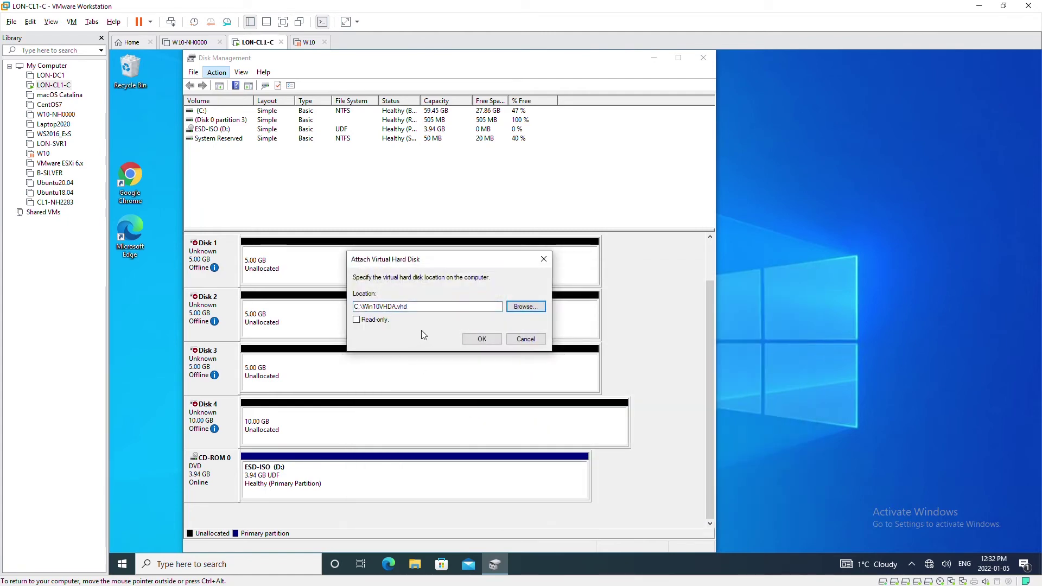
click(479, 342)
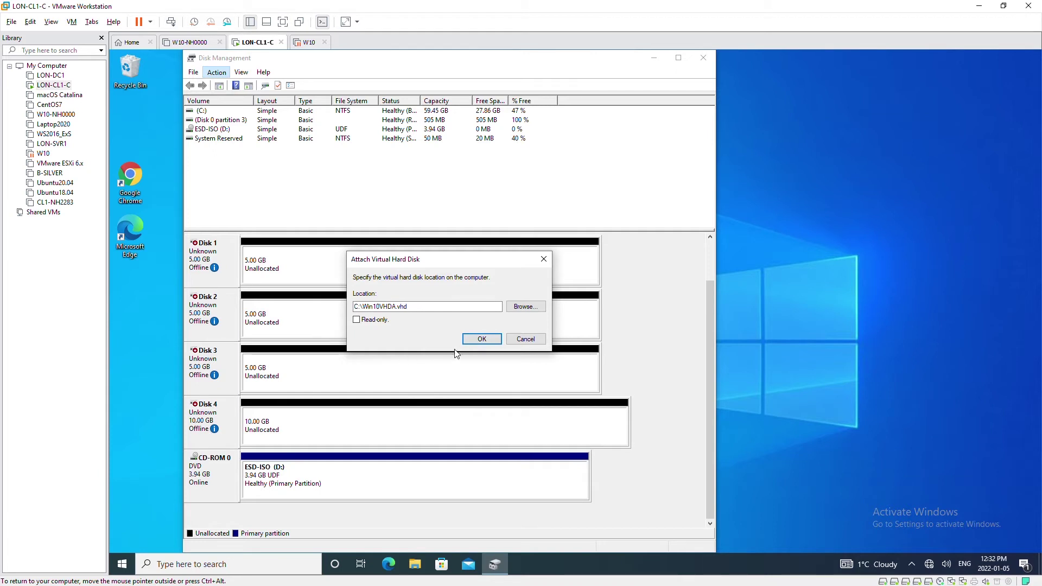
click(477, 339)
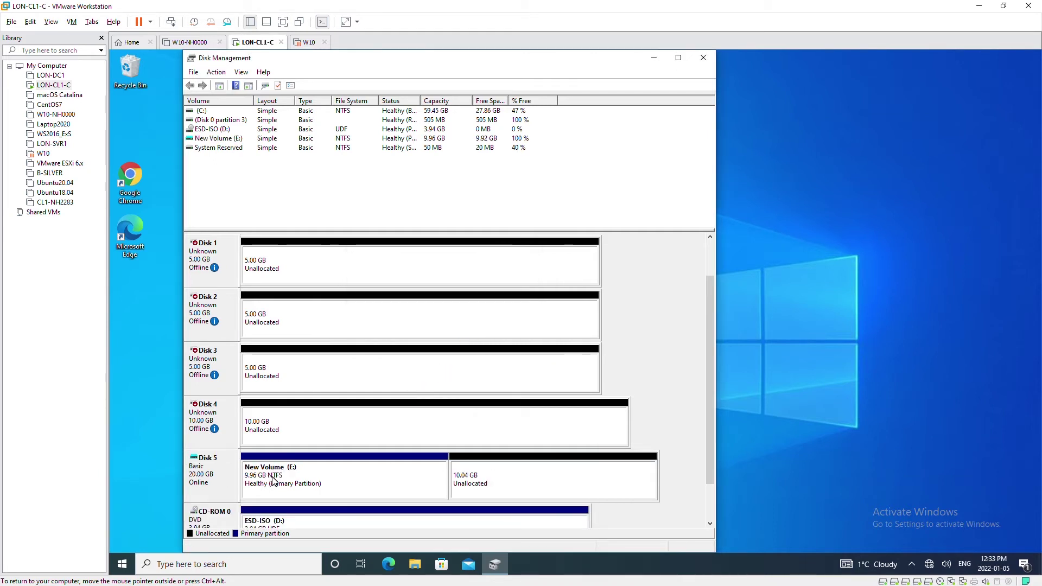
- Detach the attached virtual hard disk from the VM
right_click(207, 472)
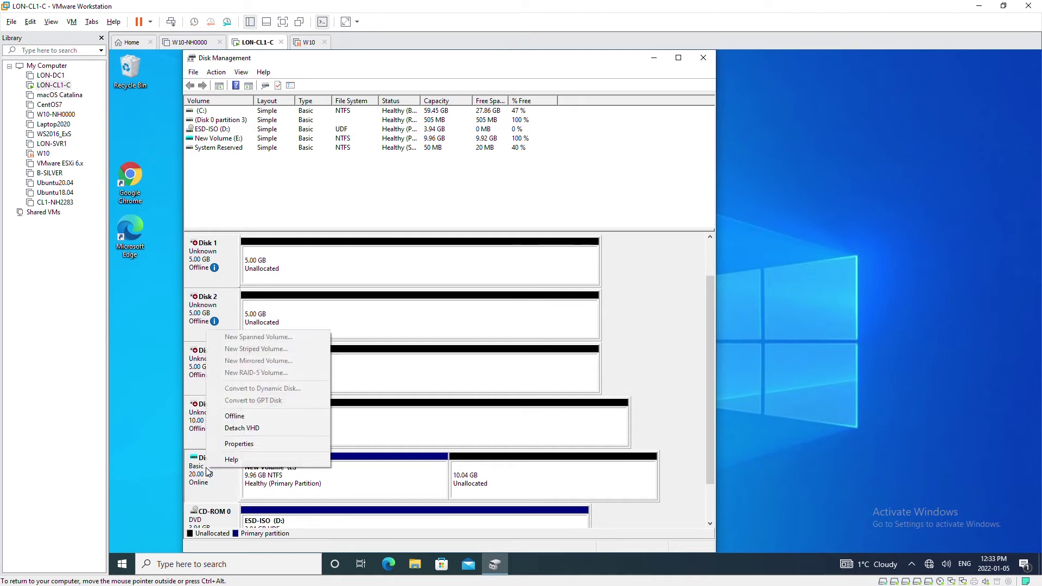
click(251, 429)
click(475, 328)
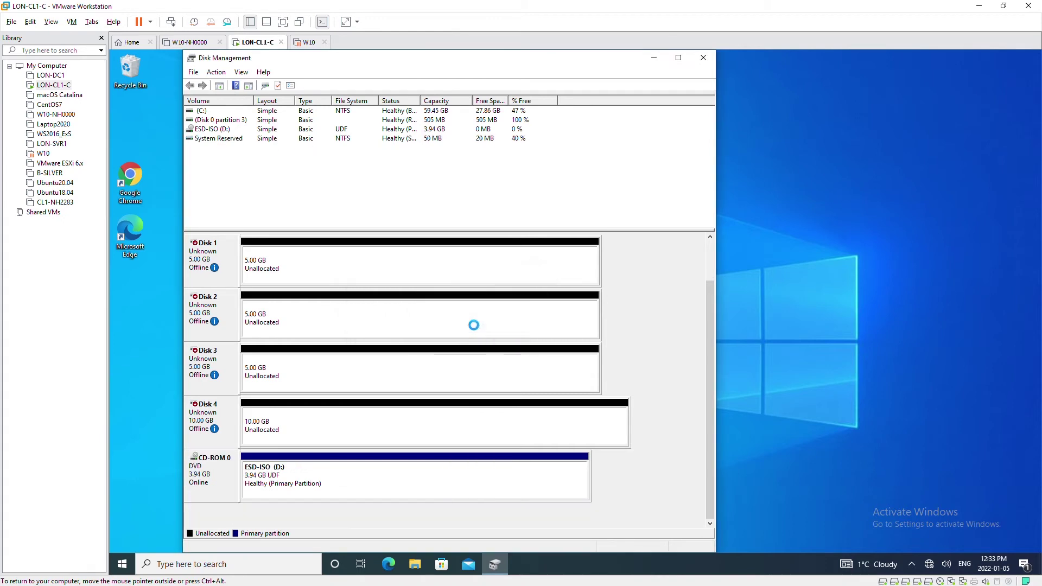
- Copy the Win10VHDA disk image from the VM's Local Disk (C:)
click(414, 563)
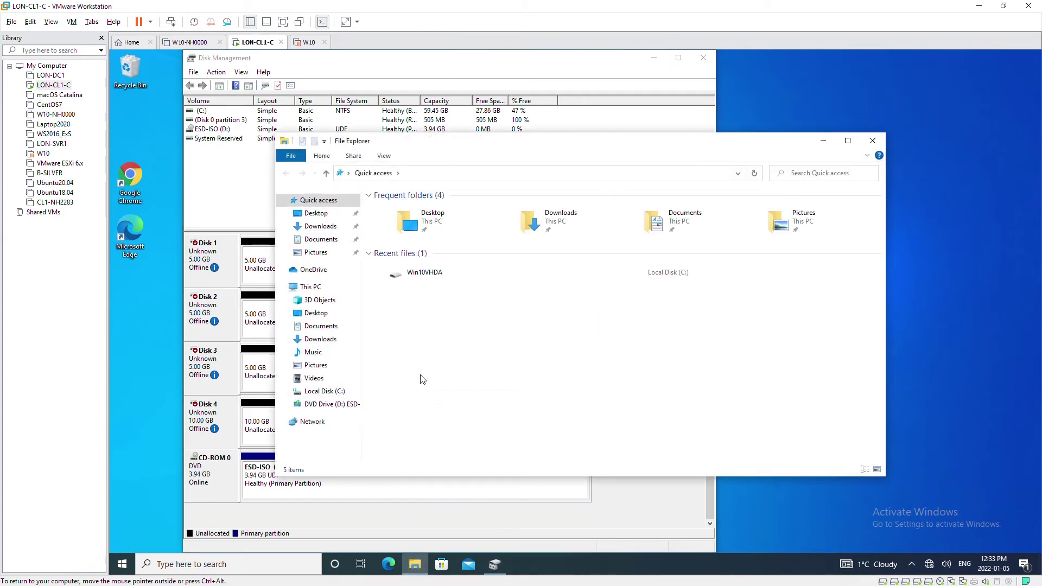
click(334, 391)
click(402, 265)
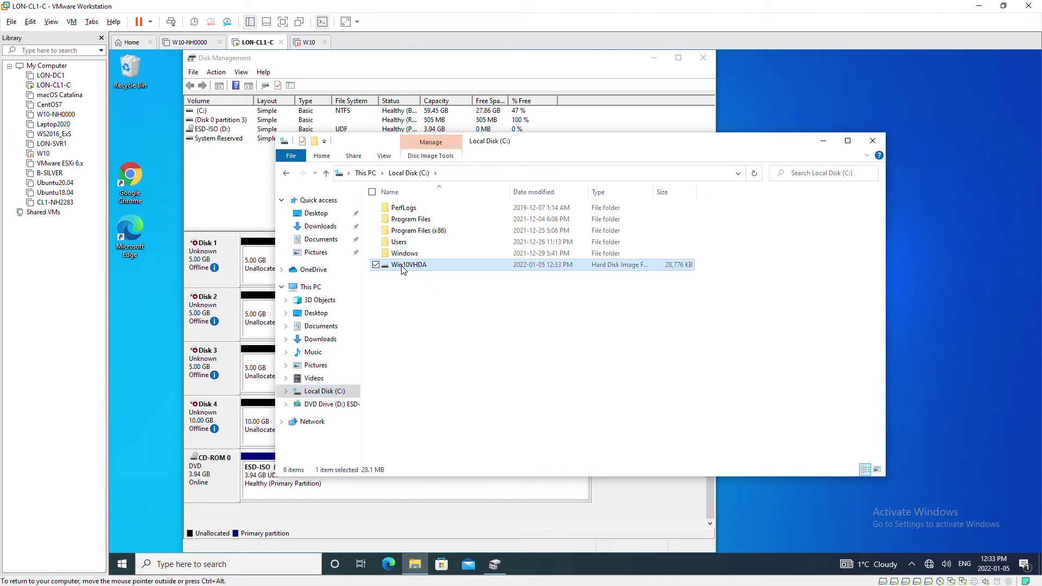
right_click(402, 265)
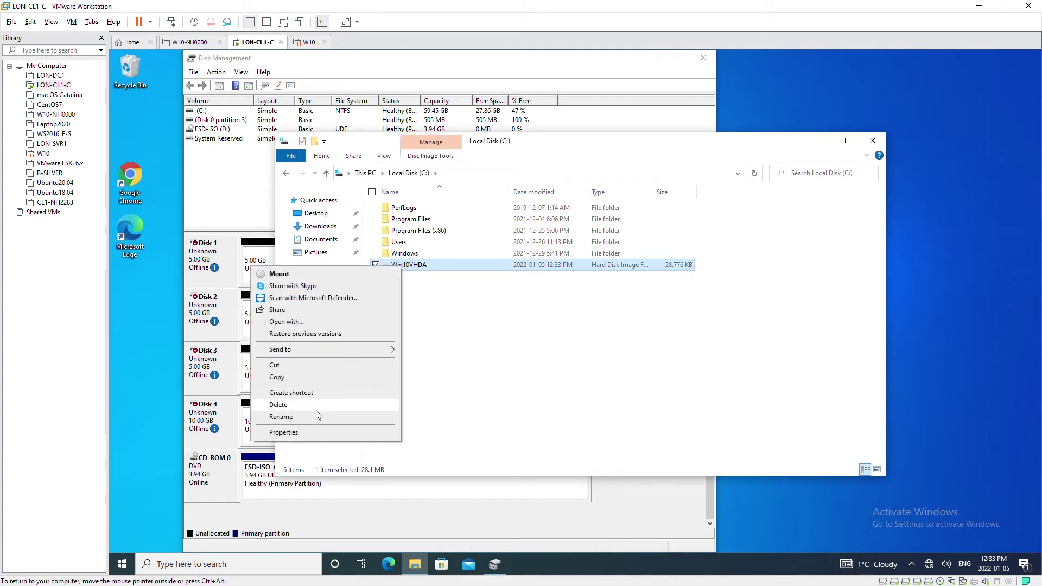
click(277, 377)
- Paste Win10VHDA.vhd into the host's C:\Temp folder
key(alt+Tab)
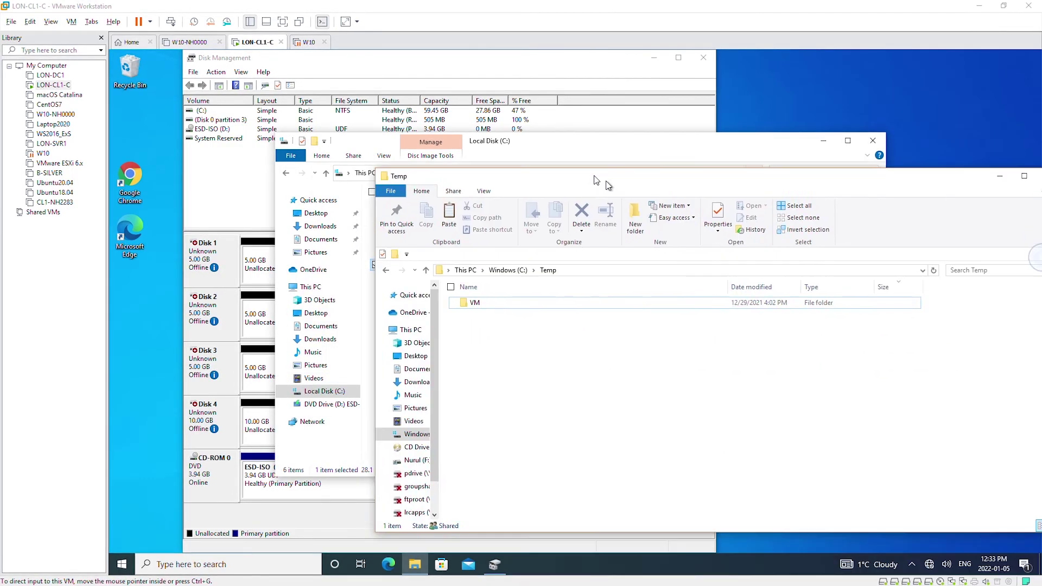
drag(608, 186, 351, 107)
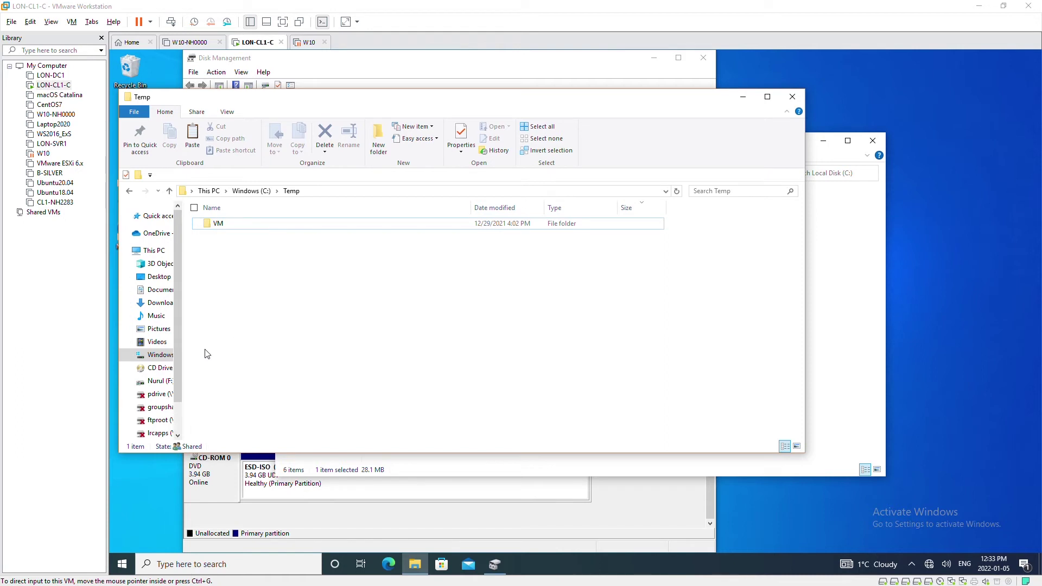
right_click(249, 262)
click(176, 330)
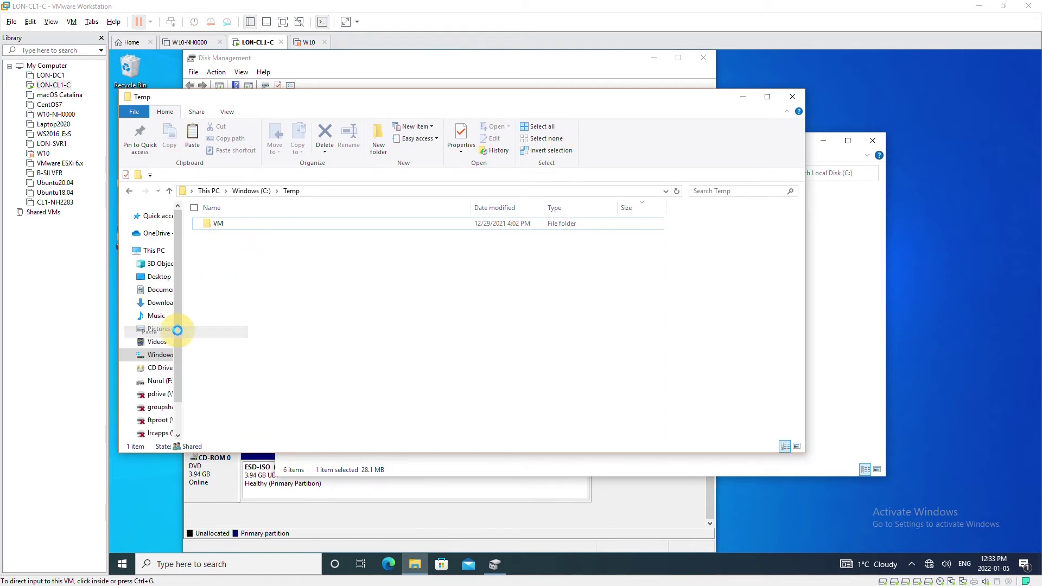
- Enlarge the host Disk Management window so Disk 0 (238.35 GB) and Disk 1 (1863.02 GB) show fully
click(272, 282)
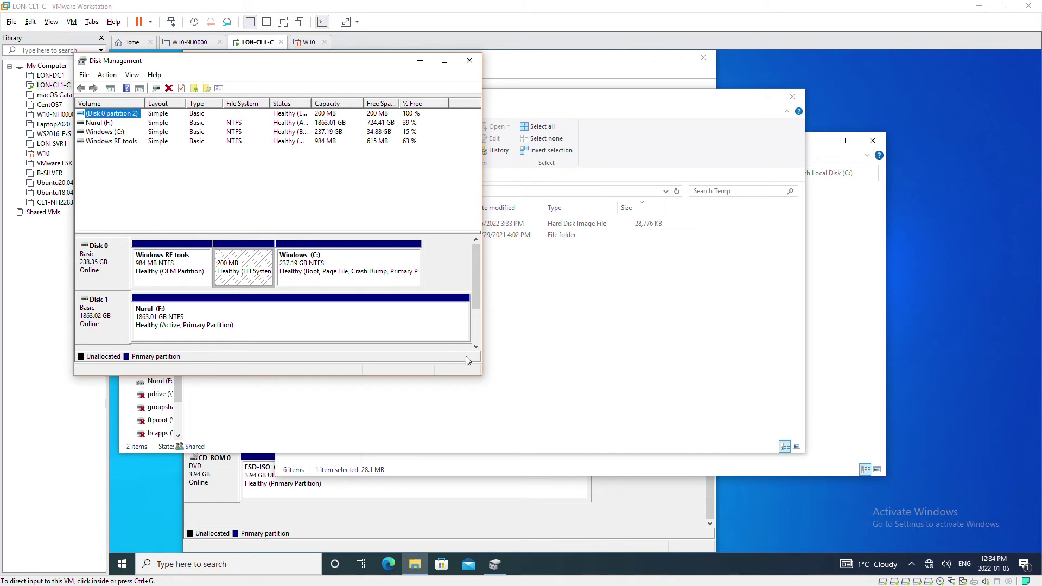
drag(482, 376, 727, 486)
click(448, 419)
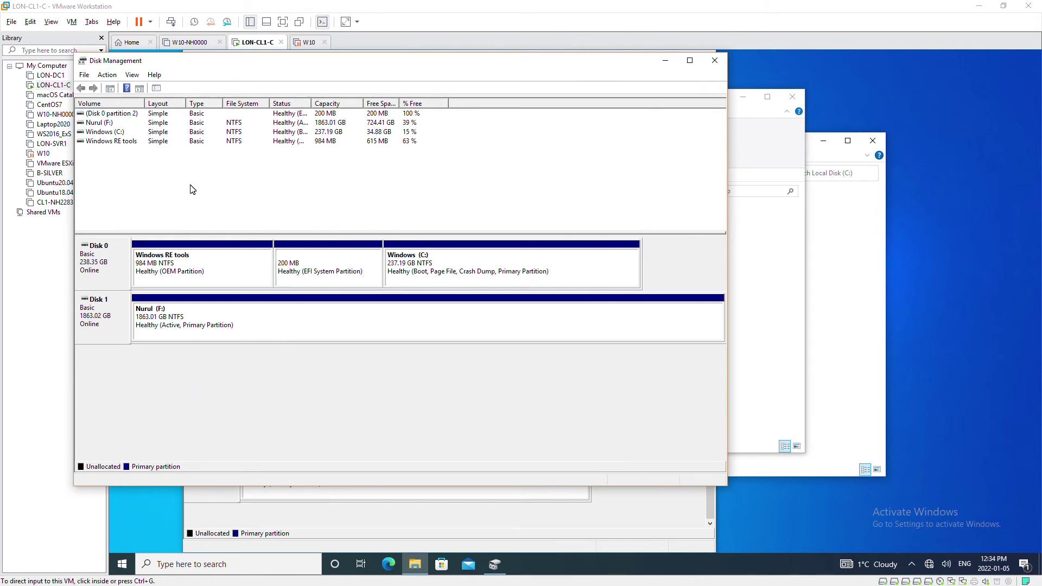
- Attach C:\Temp\Win10VHDA.vhd as a virtual hard disk on the host
click(106, 76)
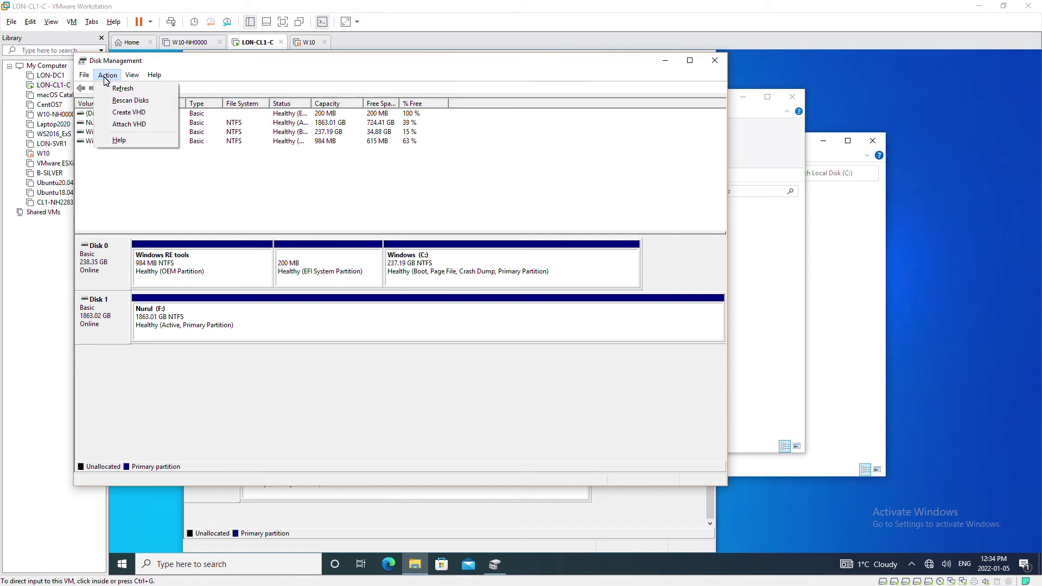
click(146, 124)
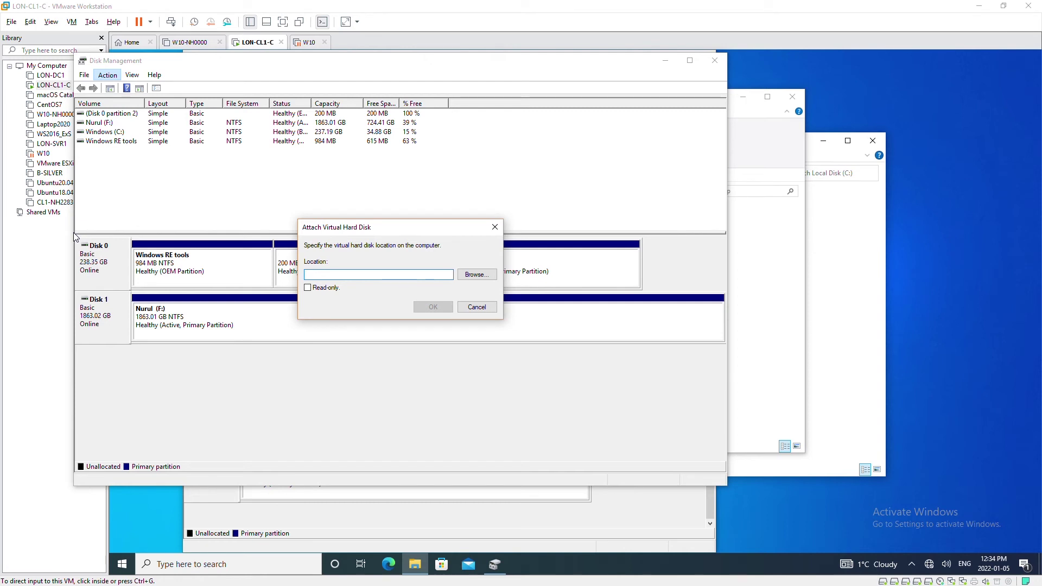
text(C:\Temp\)
click(477, 274)
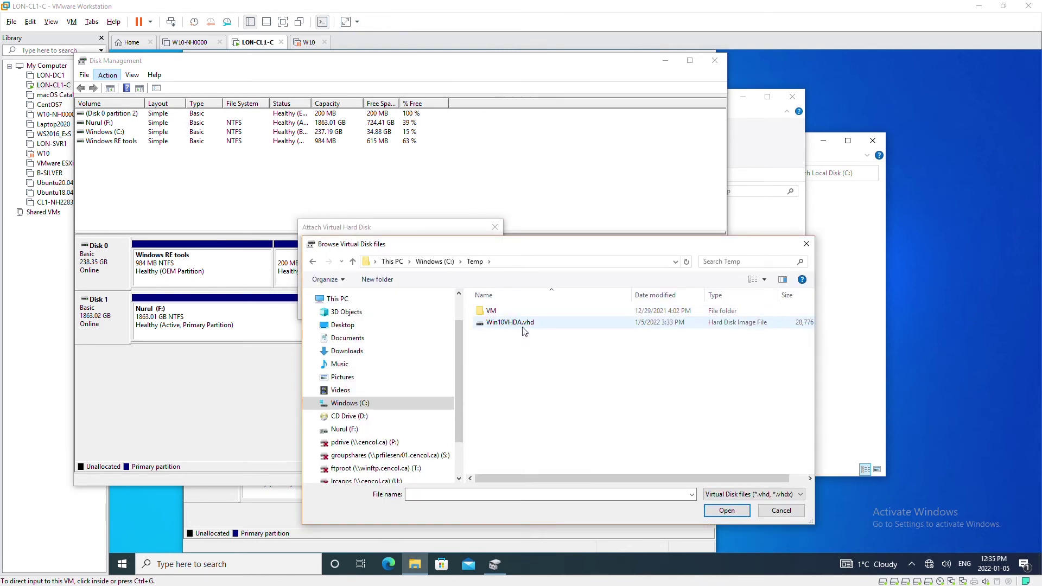
double_click(523, 324)
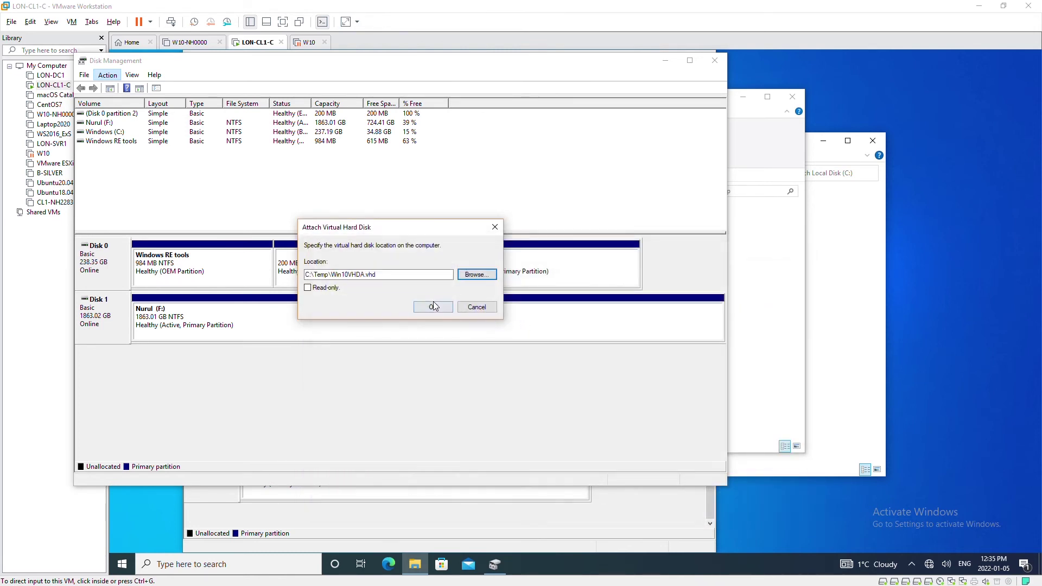
click(434, 306)
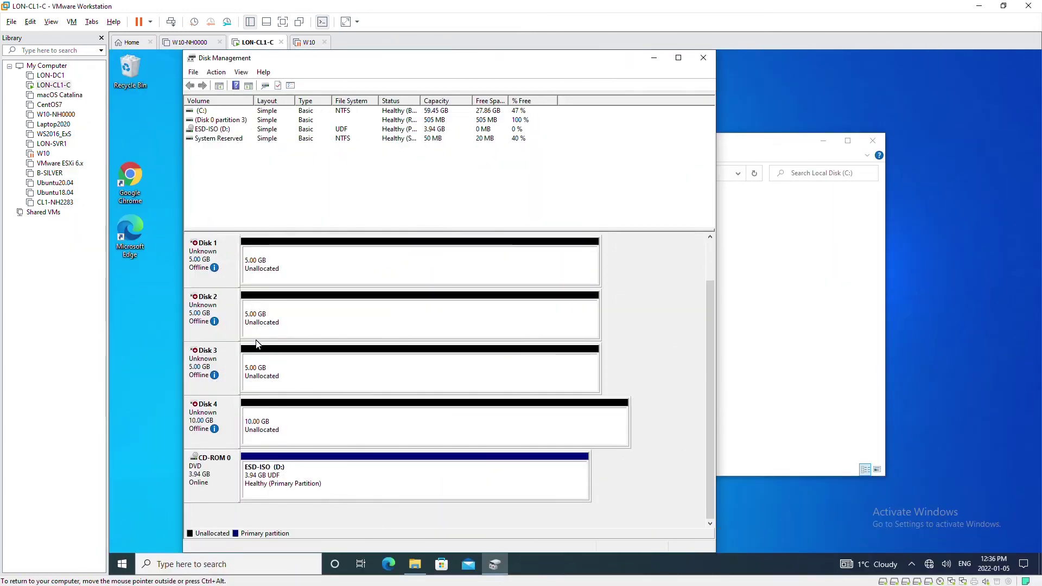
- Return to the host Temp folder, then host Disk Management showing the new 20 GB Disk 2
mouse_move(209, 255)
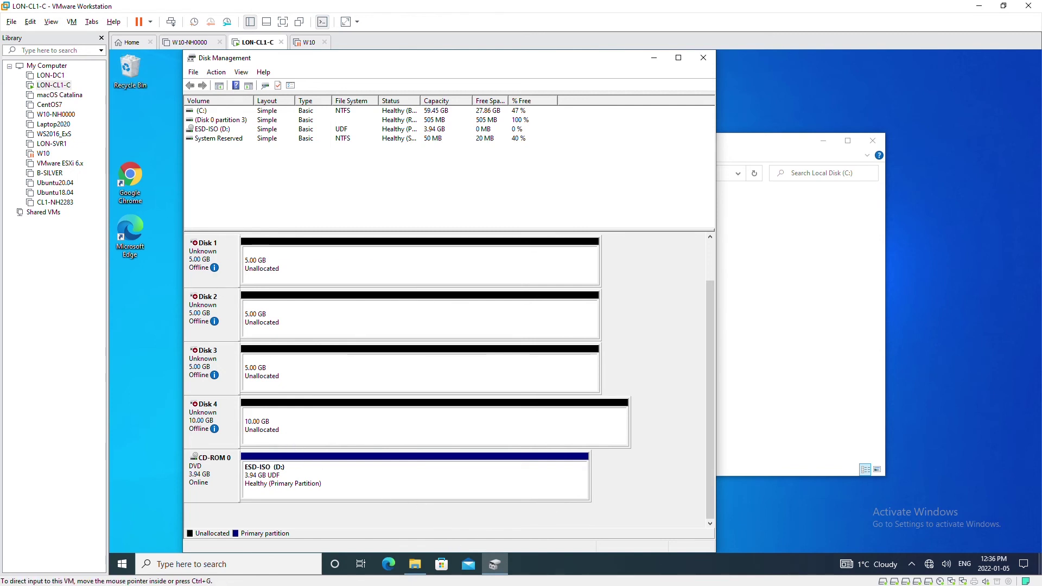
key(alt+Tab)
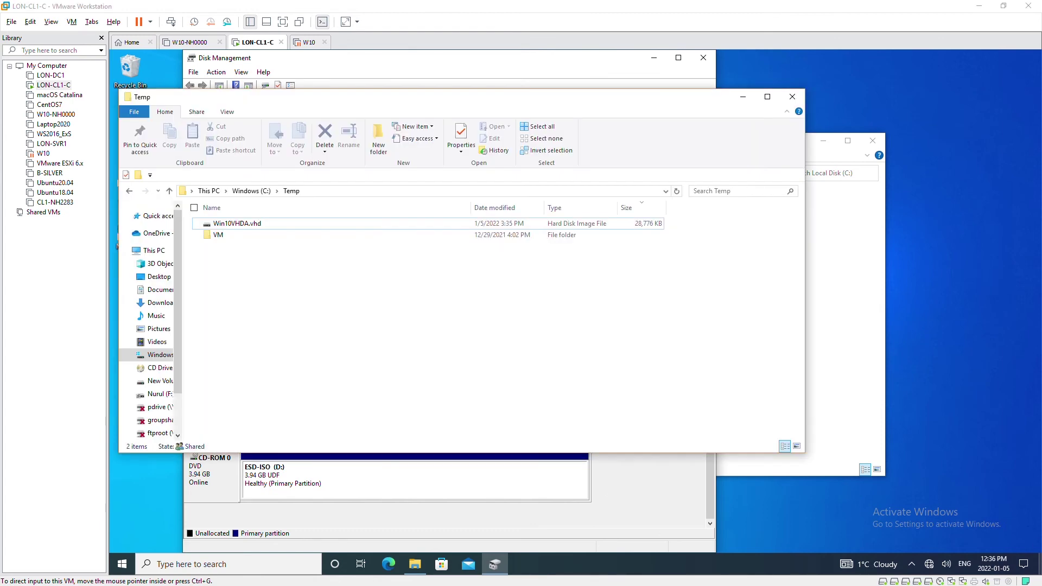
key(alt+Tab)
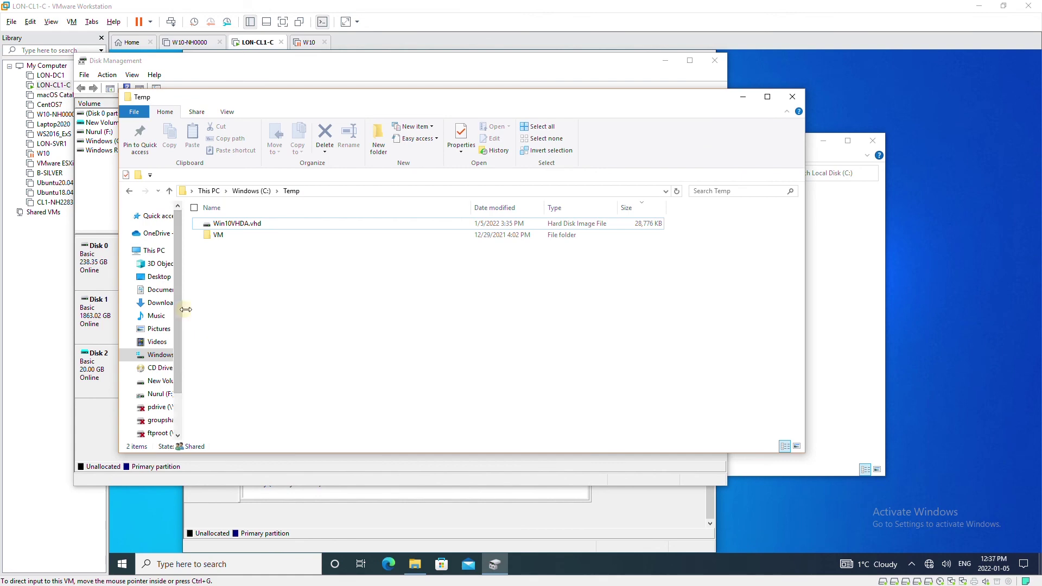
- Open New Volume (E:) in Explorer and view its Properties: NTFS, 9.95 GB capacity
drag(184, 305, 308, 303)
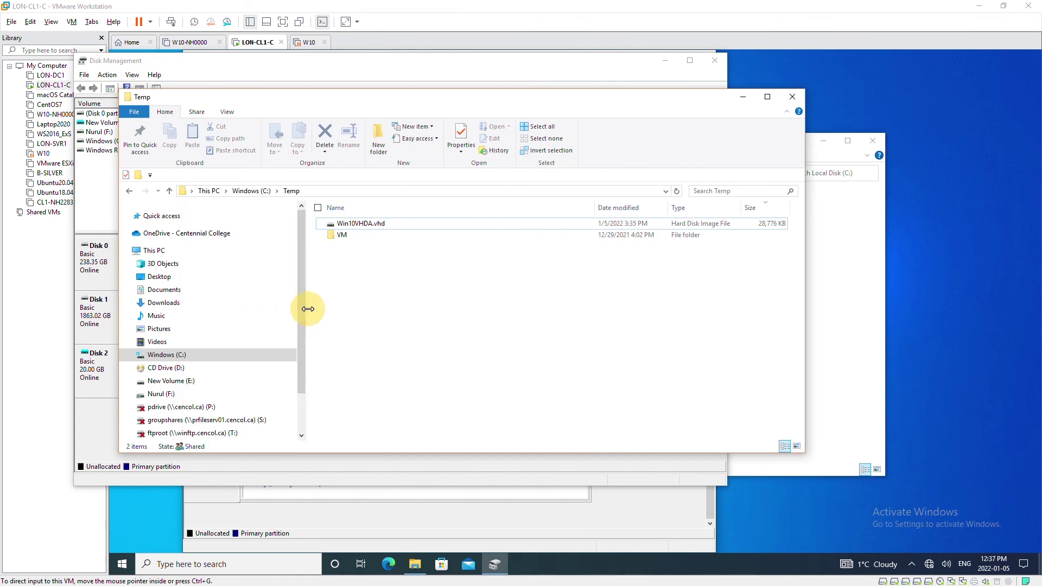
click(170, 381)
right_click(171, 383)
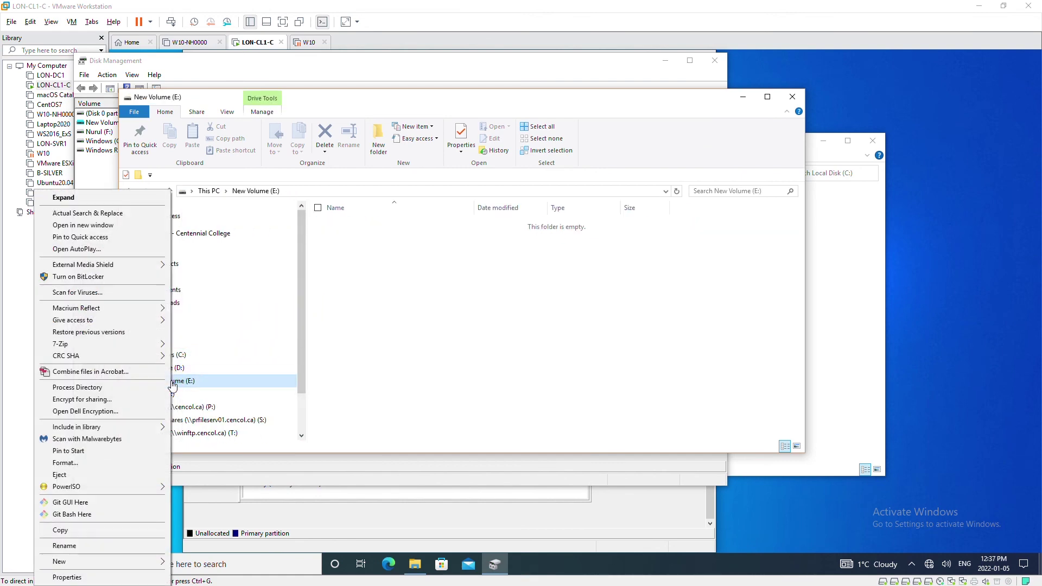
click(93, 578)
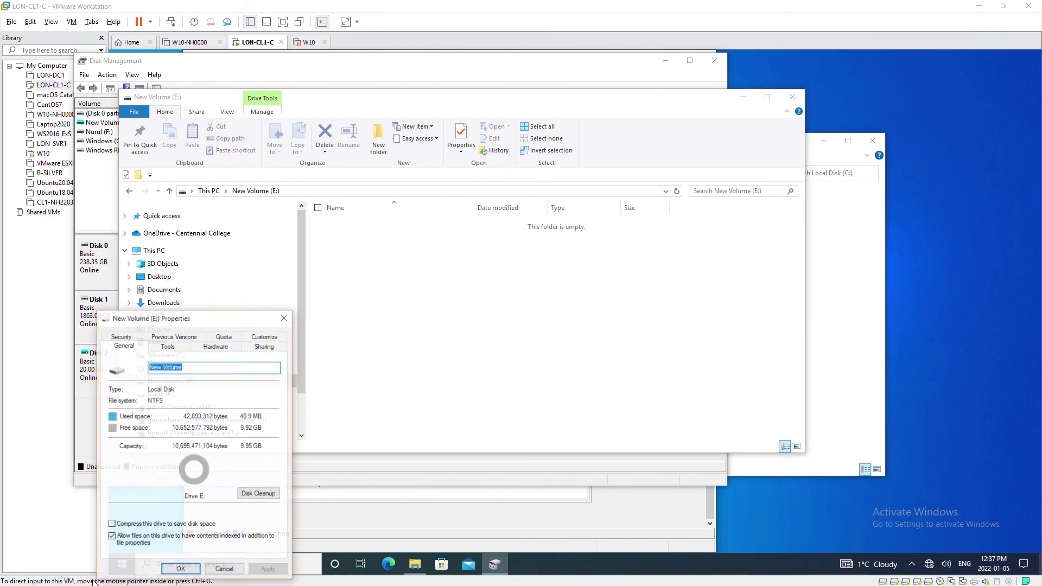